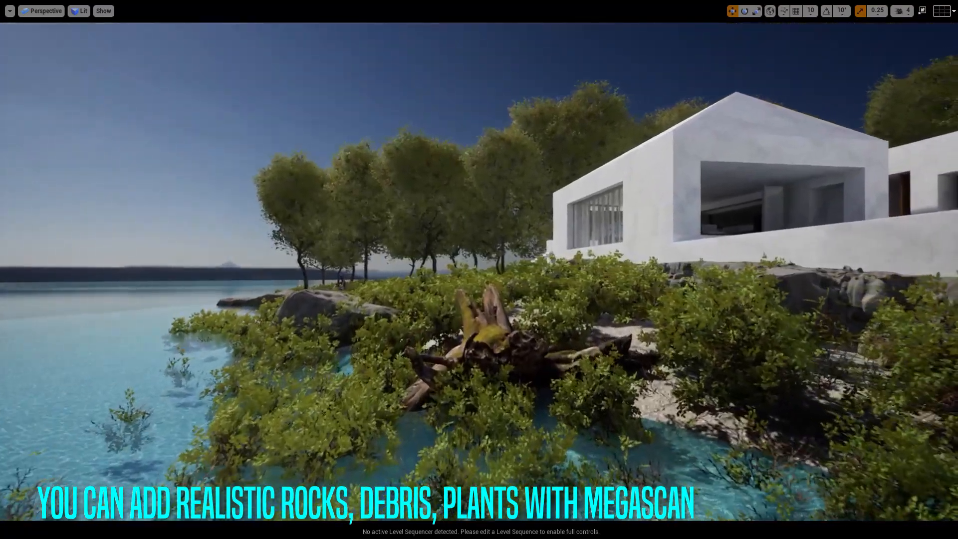
{"action": "right_click_drag", "start_coordinate": [407, 408], "coordinate": [370, 409]}
{"action": "key", "text": "w"}
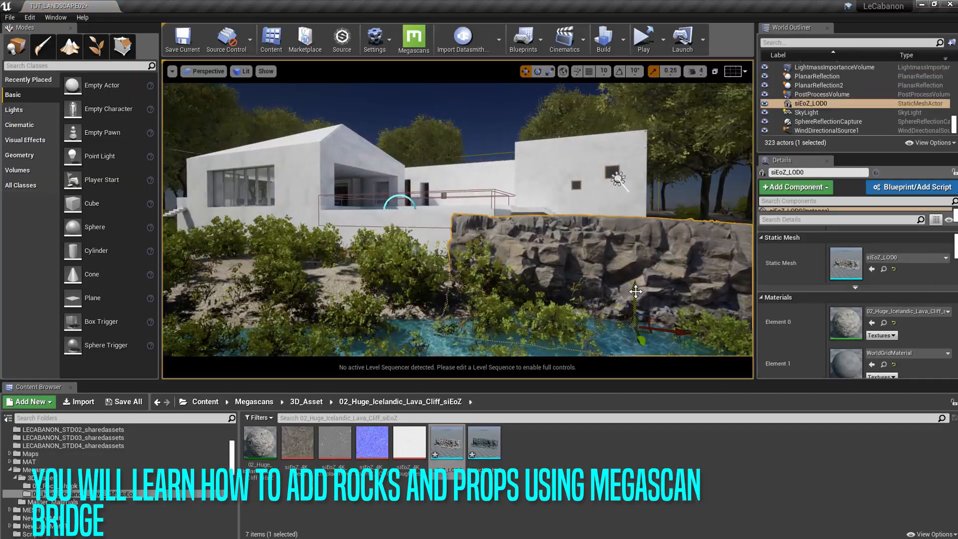
{"action": "right_click_drag", "start_coordinate": [622, 293], "coordinate": [579, 300]}
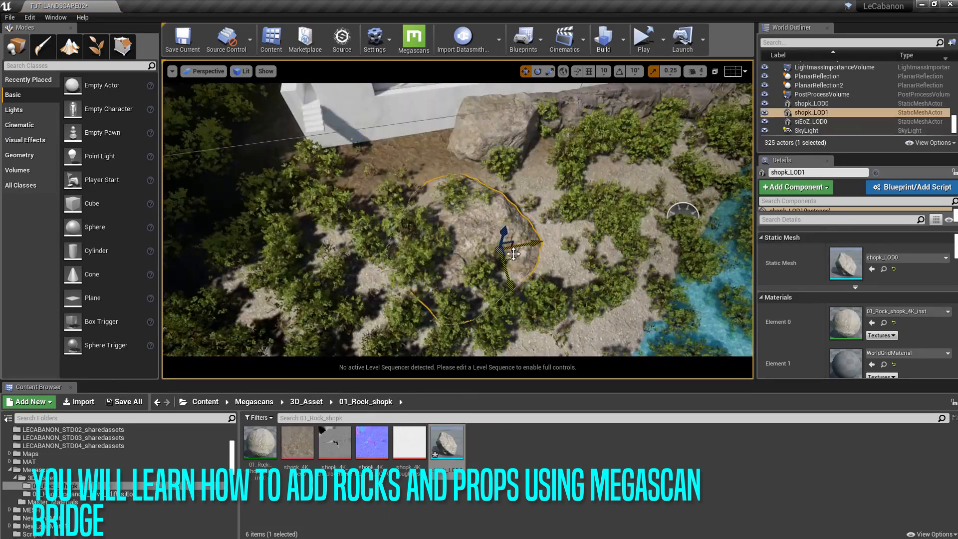
Reposition the copies of the shopk rock along the shoreline in front of the house
{"action": "left_click_drag", "start_coordinate": [477, 204], "coordinate": [450, 172]}
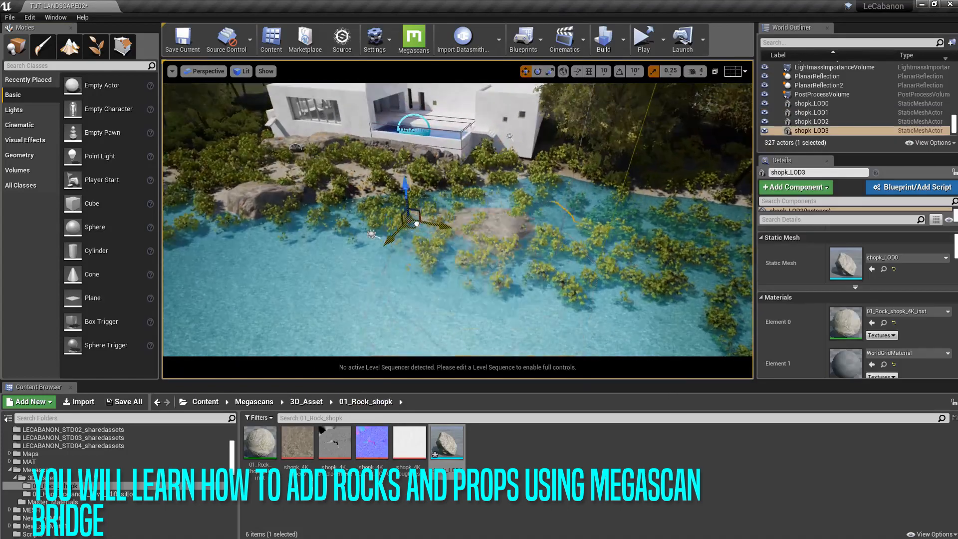
{"action": "left_click_drag", "start_coordinate": [426, 173], "coordinate": [427, 168]}
{"action": "mouse_move", "coordinate": [474, 193]}
{"action": "right_mouse_down"}
{"action": "mouse_move", "coordinate": [514, 194]}
{"action": "mouse_move", "coordinate": [479, 193]}
{"action": "right_mouse_up"}
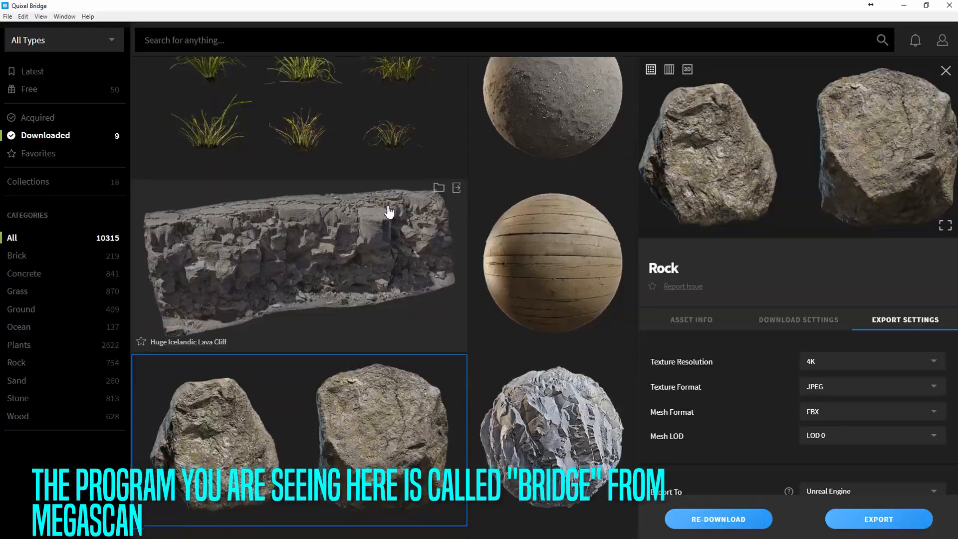
Switch to Quixel Bridge and browse the free assets on offer
{"action": "scroll", "coordinate": [387, 209], "scroll_direction": "down", "scroll_amount": 2}
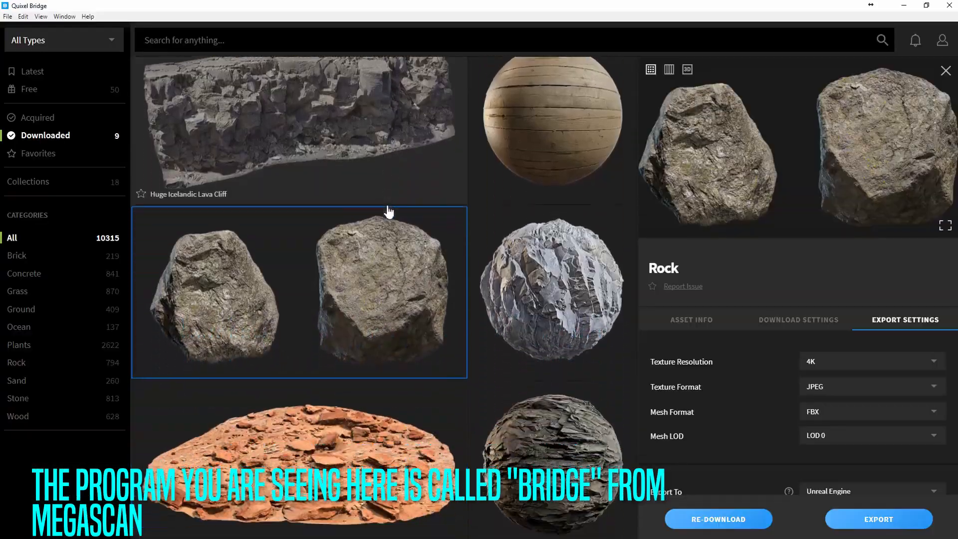
{"action": "scroll", "coordinate": [387, 210], "scroll_direction": "up", "scroll_amount": 1}
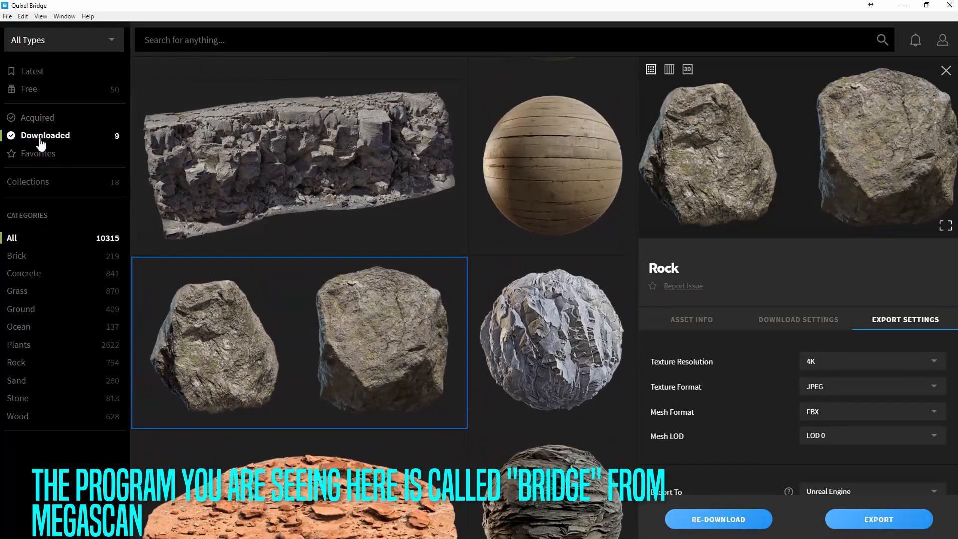
{"action": "left_click", "coordinate": [30, 90]}
{"action": "scroll", "coordinate": [359, 421], "scroll_direction": "down", "scroll_amount": 10}
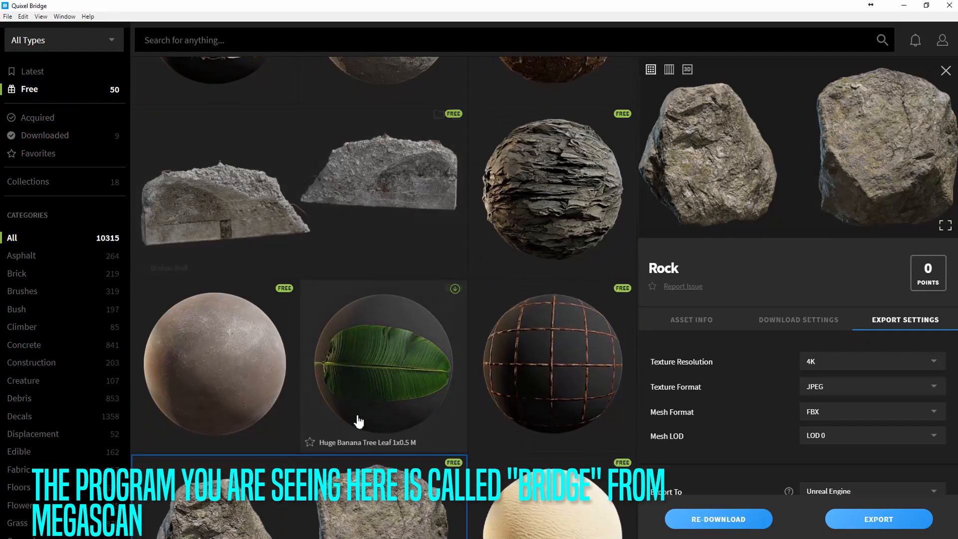
{"action": "scroll", "coordinate": [358, 422], "scroll_direction": "down", "scroll_amount": 15}
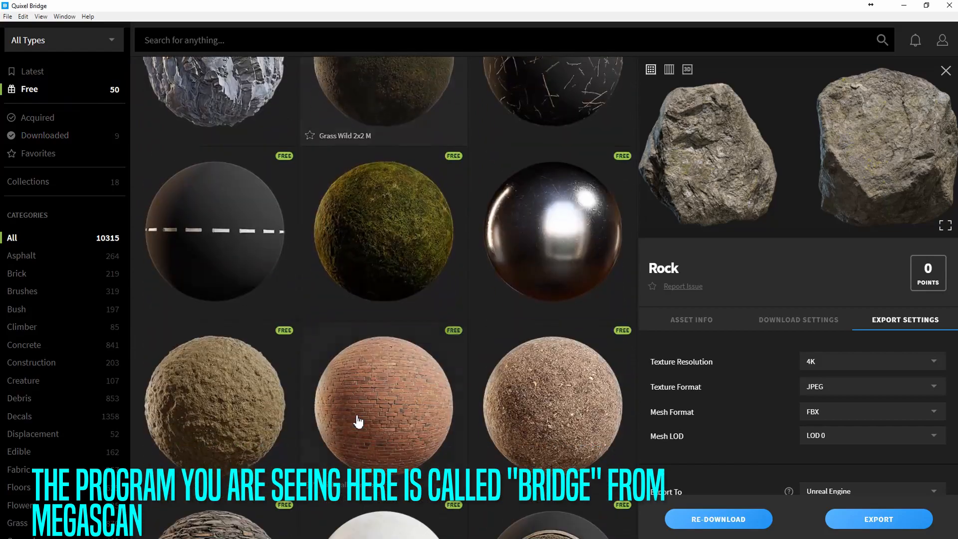
{"action": "scroll", "coordinate": [358, 421], "scroll_direction": "down", "scroll_amount": 15}
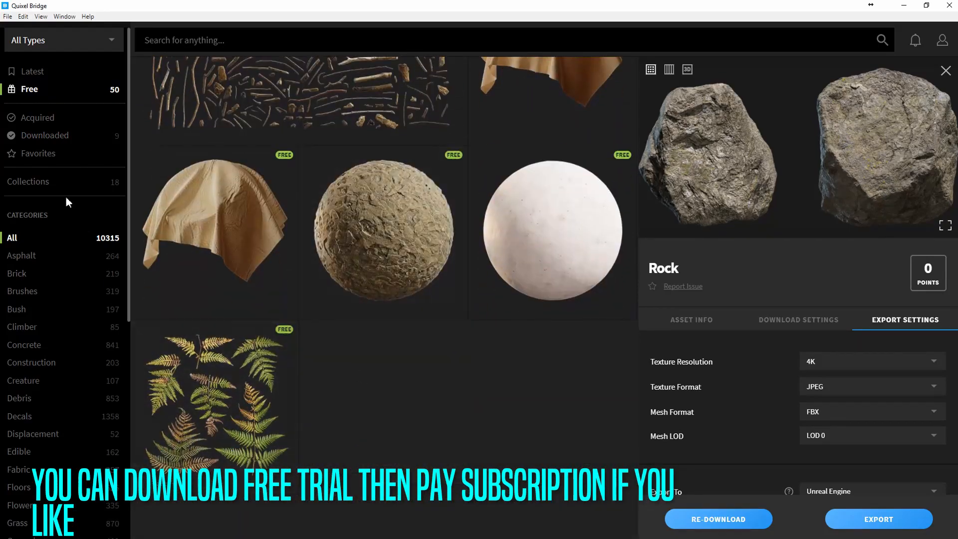
Return to the downloaded assets and look through the rocks, cliffs and surfaces available there
{"action": "left_click", "coordinate": [49, 140]}
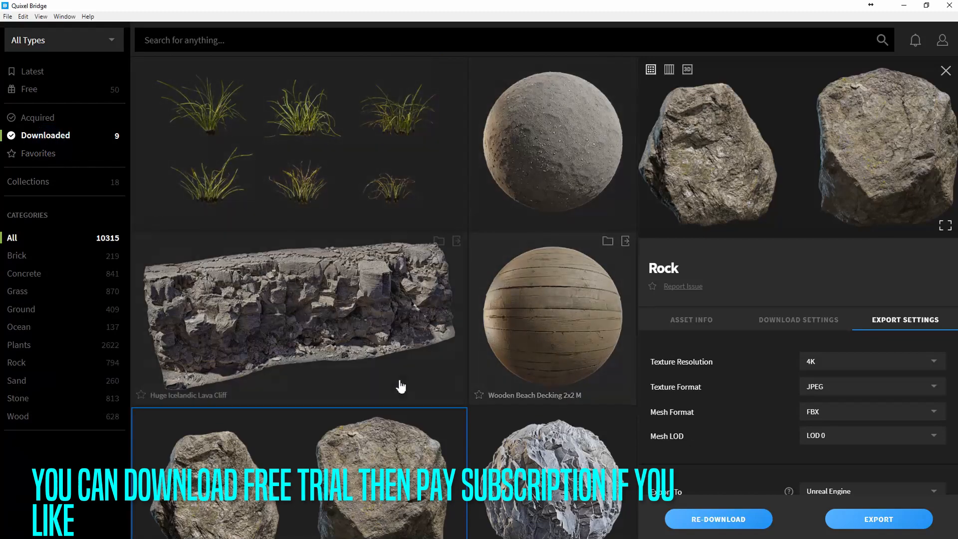
{"action": "scroll", "coordinate": [305, 342], "scroll_direction": "down", "scroll_amount": 1}
{"action": "scroll", "coordinate": [305, 342], "scroll_direction": "down", "scroll_amount": 8}
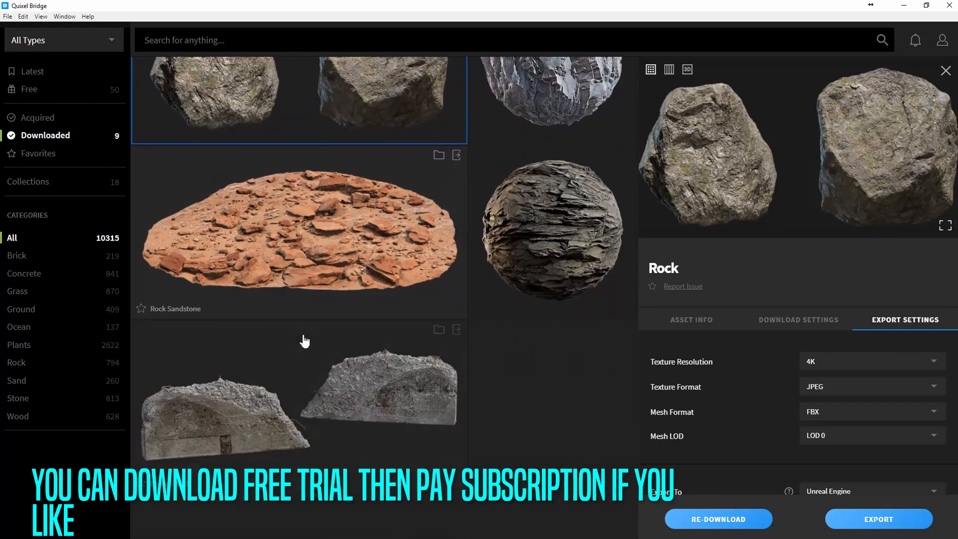
{"action": "scroll", "coordinate": [313, 338], "scroll_direction": "up", "scroll_amount": 4}
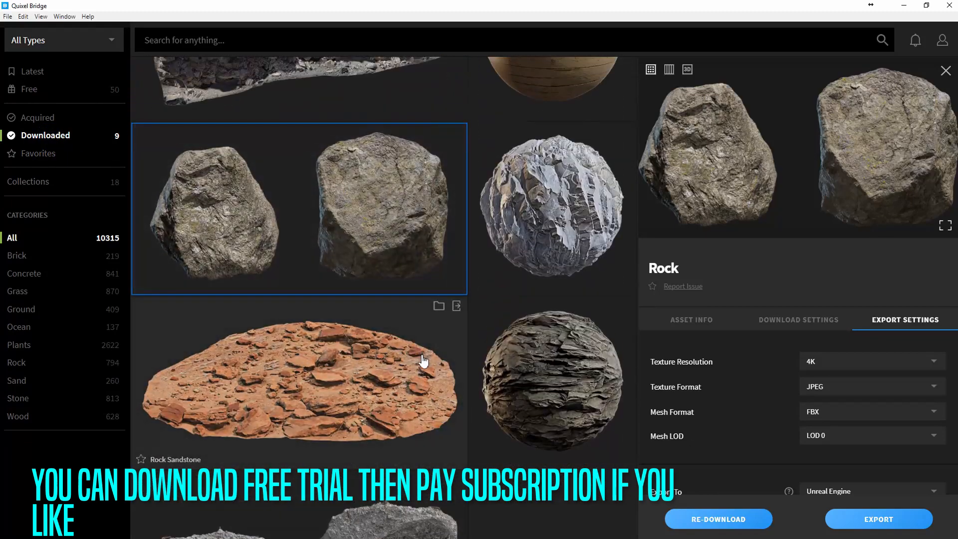
{"action": "scroll", "coordinate": [424, 364], "scroll_direction": "down", "scroll_amount": 4}
{"action": "scroll", "coordinate": [413, 400], "scroll_direction": "up", "scroll_amount": 7}
{"action": "scroll", "coordinate": [410, 349], "scroll_direction": "up", "scroll_amount": 3}
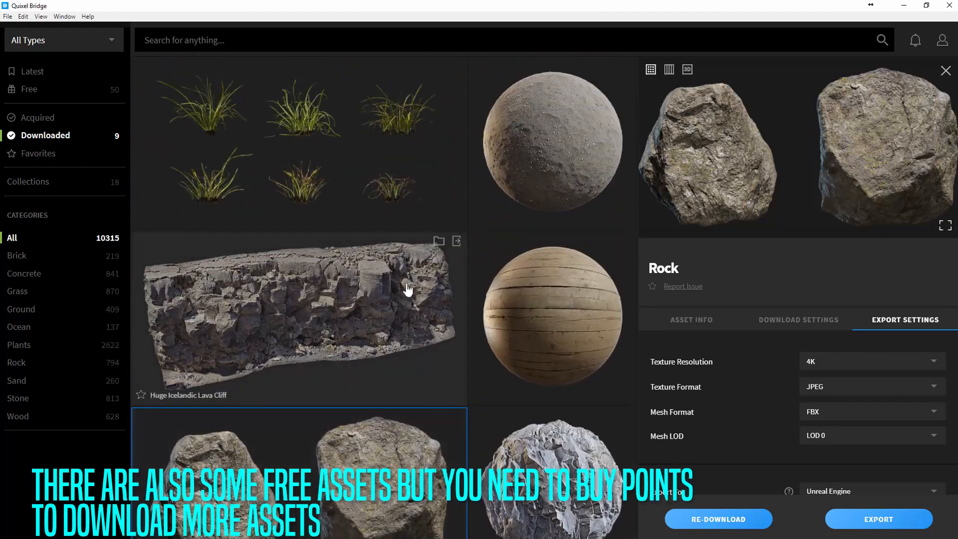
Select the Huge Icelandic Lava Cliff and set its download material preset to Unreal 4
{"action": "left_click", "coordinate": [404, 264]}
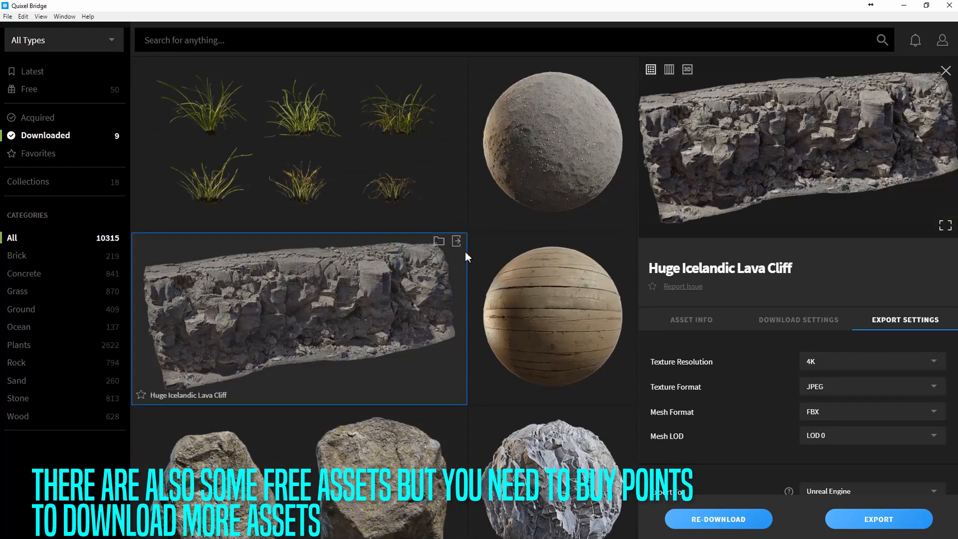
{"action": "left_click", "coordinate": [817, 327]}
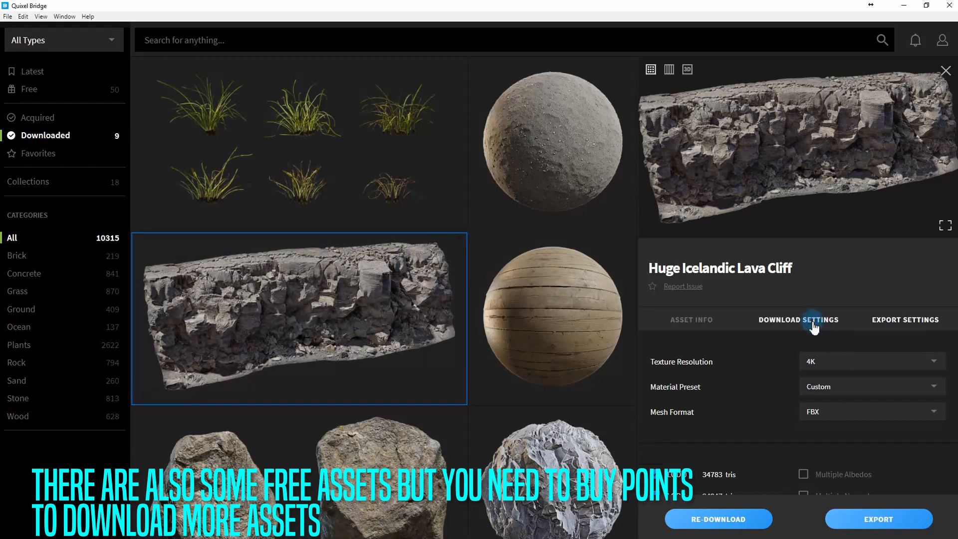
{"action": "left_click", "coordinate": [835, 392]}
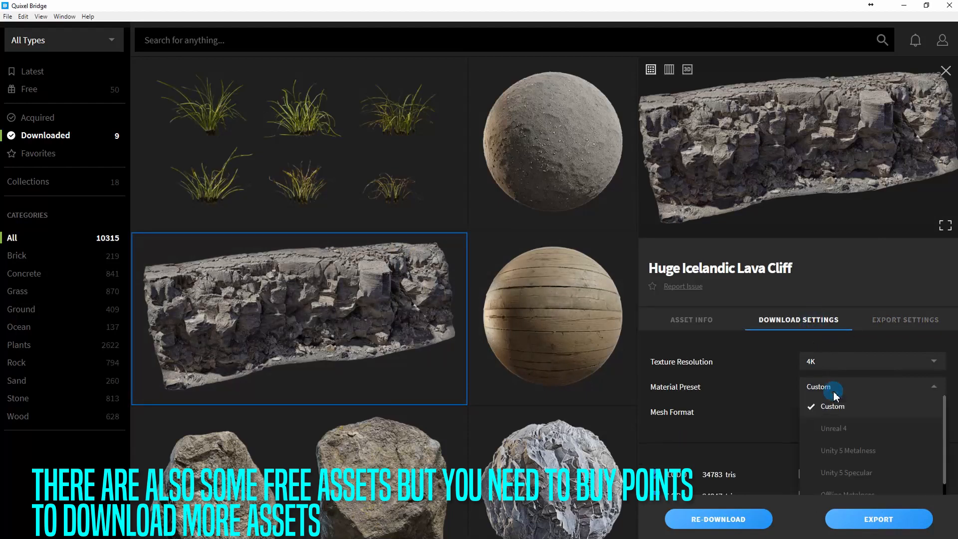
{"action": "left_click", "coordinate": [834, 429]}
{"action": "scroll", "coordinate": [747, 415], "scroll_direction": "down", "scroll_amount": 4}
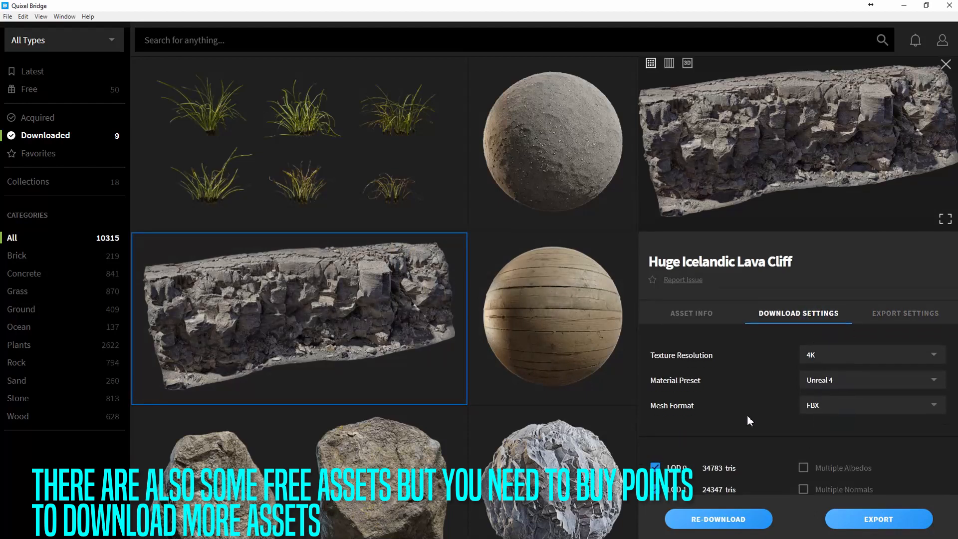
{"action": "scroll", "coordinate": [747, 416], "scroll_direction": "up", "scroll_amount": 5}
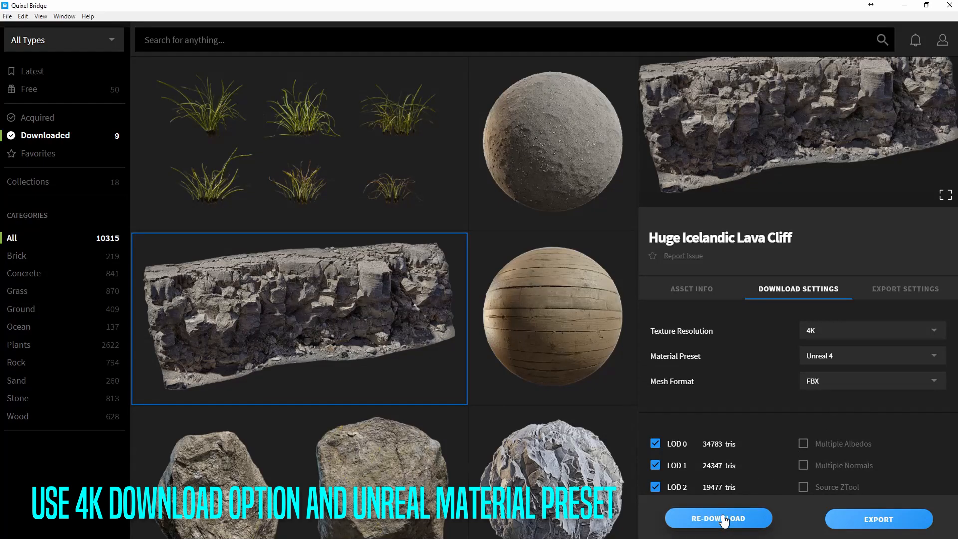
Review the lava cliff's export settings, export it to Unreal Engine, and minimize Quixel Bridge
{"action": "left_click", "coordinate": [898, 298]}
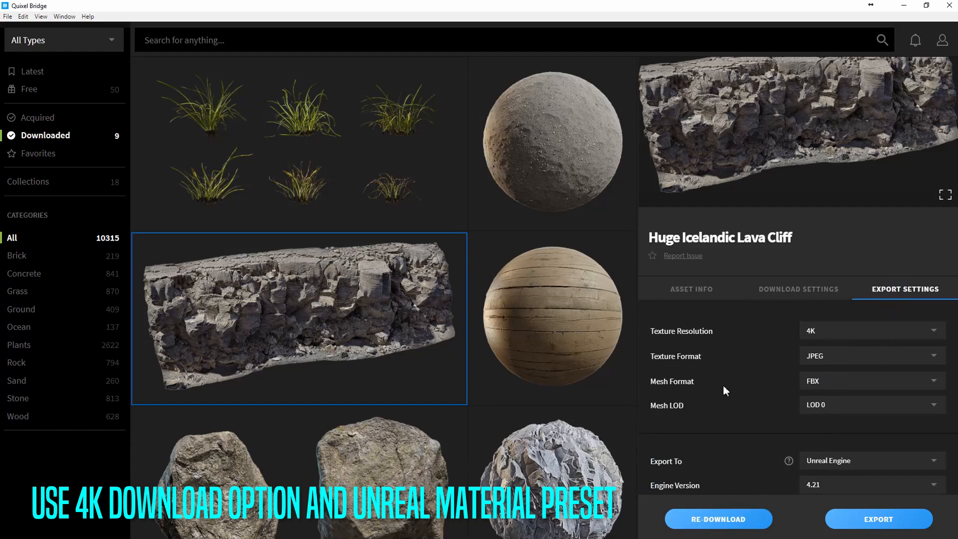
{"action": "scroll", "coordinate": [724, 386], "scroll_direction": "down", "scroll_amount": 3}
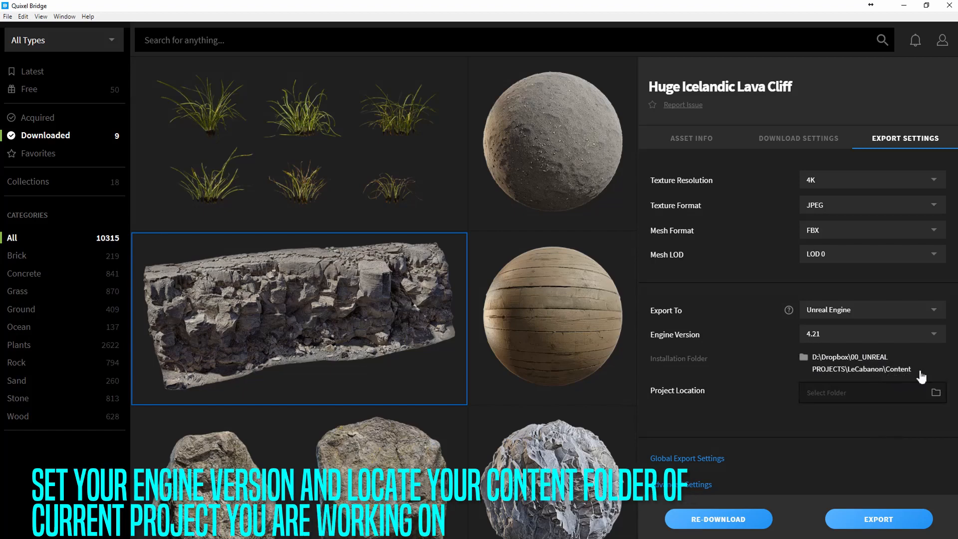
{"action": "scroll", "coordinate": [862, 430], "scroll_direction": "down", "scroll_amount": 1}
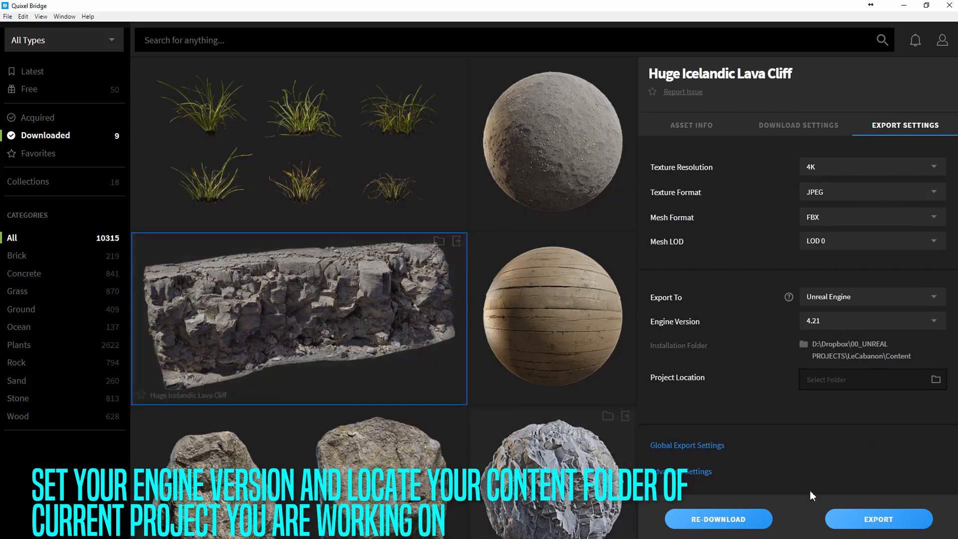
{"action": "left_click", "coordinate": [873, 519]}
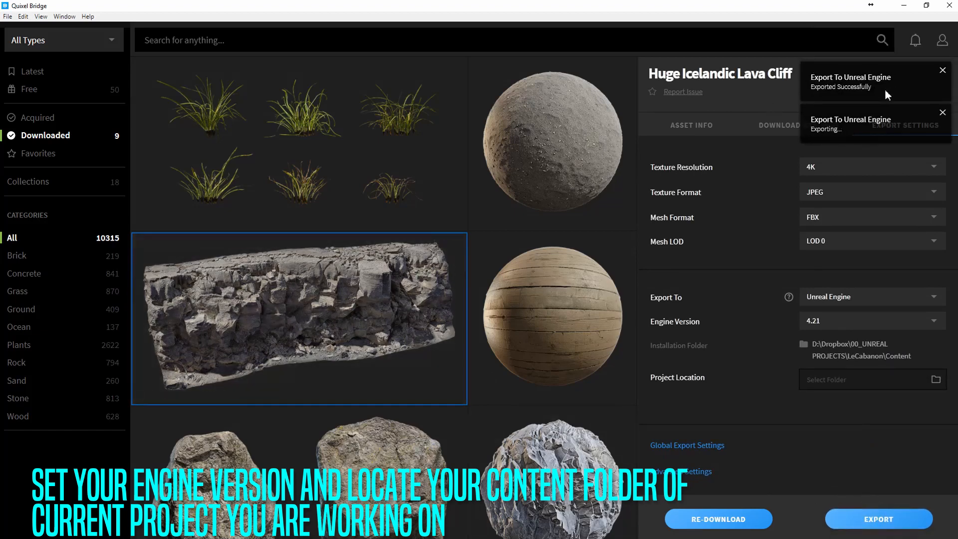
{"action": "left_click", "coordinate": [904, 6]}
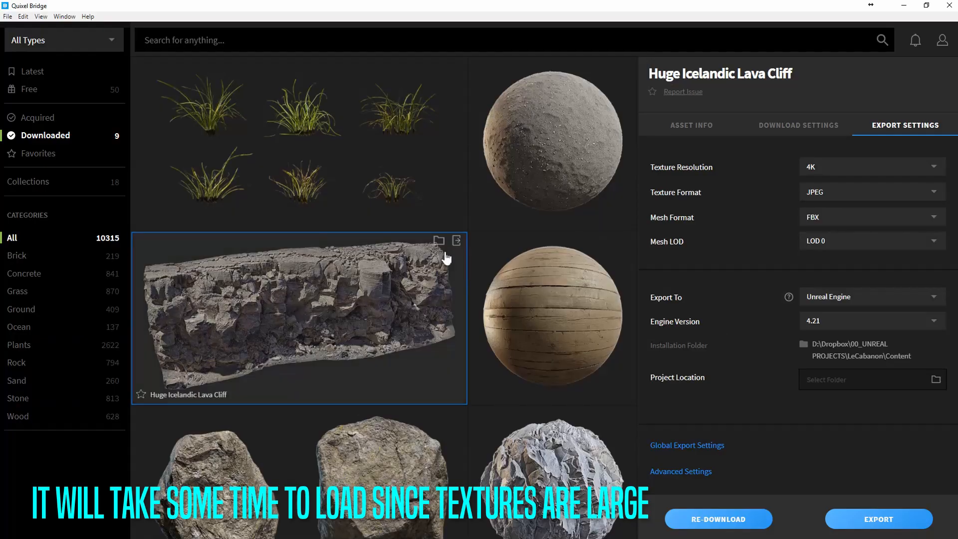
Look through the downloaded assets in Quixel Bridge for another prop to add to the scene
{"action": "scroll", "coordinate": [447, 258], "scroll_direction": "down", "scroll_amount": 2}
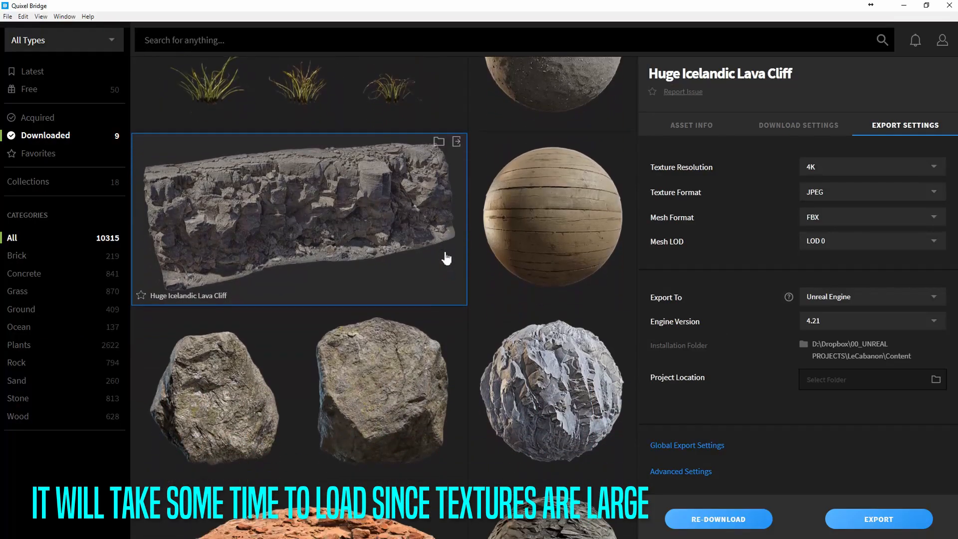
{"action": "scroll", "coordinate": [447, 258], "scroll_direction": "down", "scroll_amount": 6}
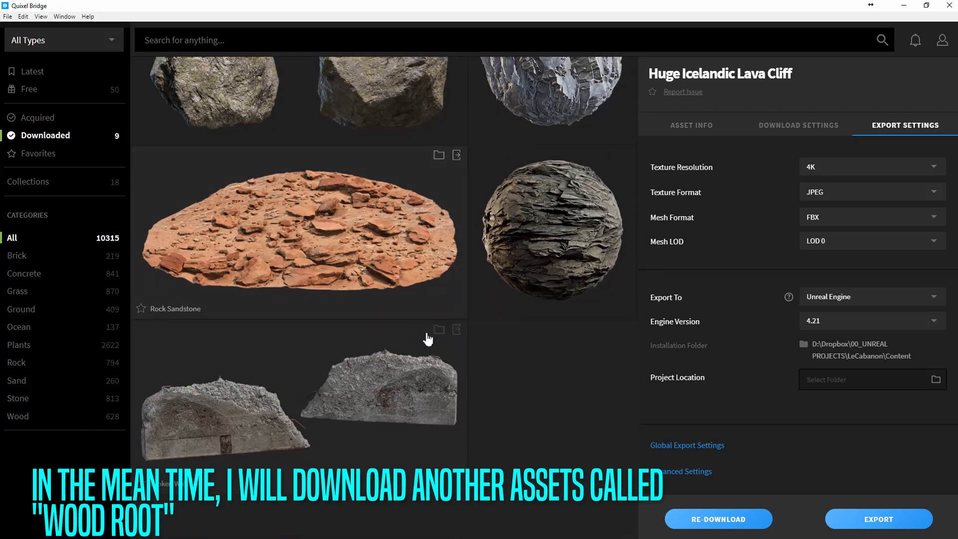
{"action": "scroll", "coordinate": [428, 339], "scroll_direction": "up", "scroll_amount": 1}
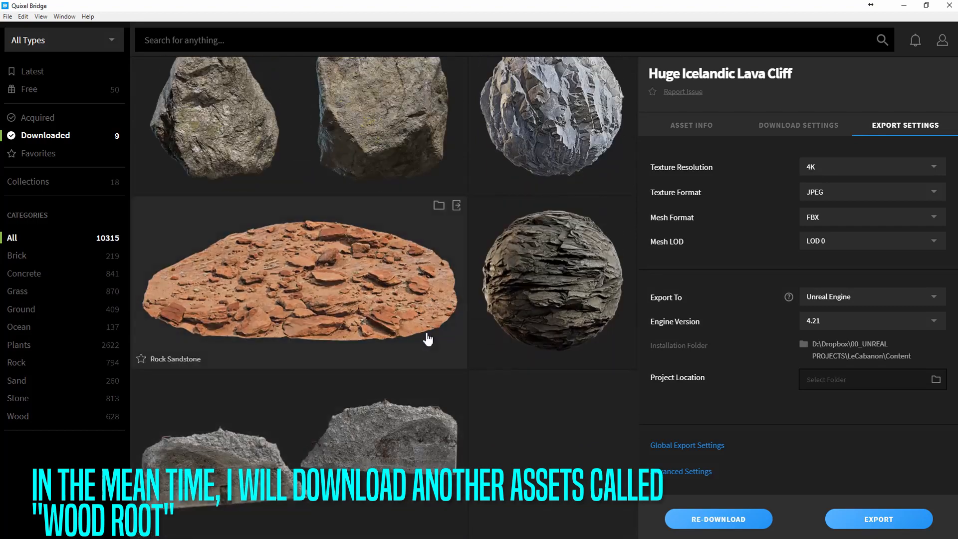
{"action": "scroll", "coordinate": [428, 339], "scroll_direction": "down", "scroll_amount": 1}
{"action": "scroll", "coordinate": [428, 340], "scroll_direction": "up", "scroll_amount": 7}
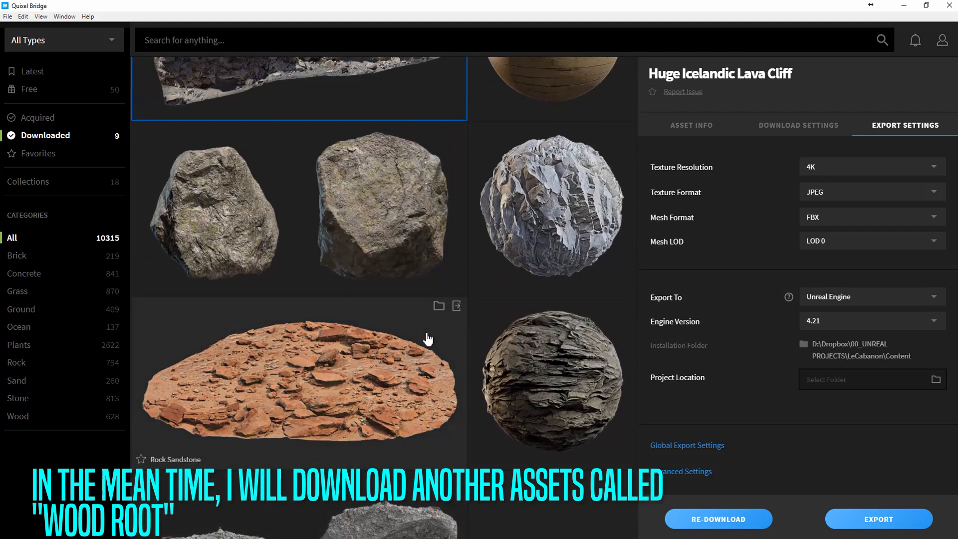
{"action": "scroll", "coordinate": [426, 333], "scroll_direction": "down", "scroll_amount": 1}
{"action": "scroll", "coordinate": [426, 334], "scroll_direction": "up", "scroll_amount": 2}
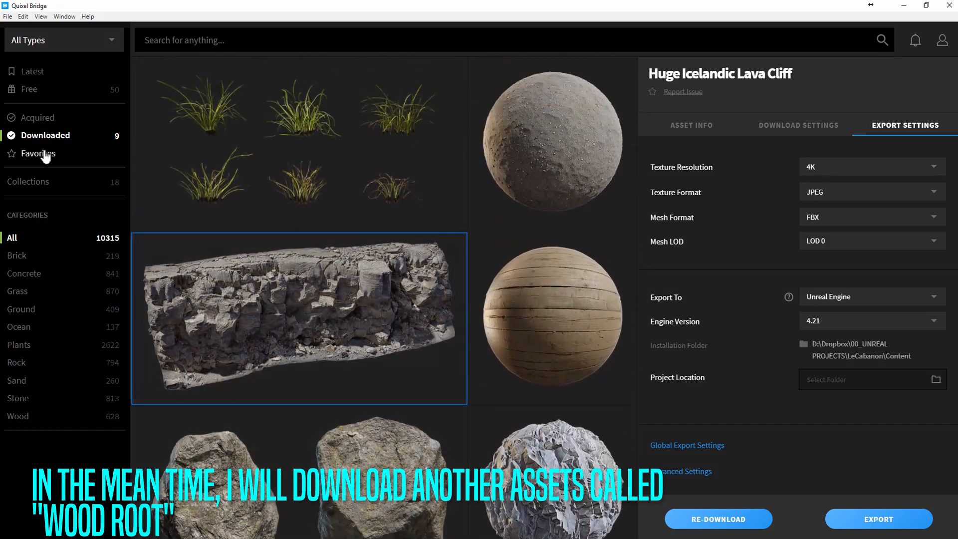
Find the Wood Root asset among the free assets and open its details
{"action": "left_click", "coordinate": [32, 96]}
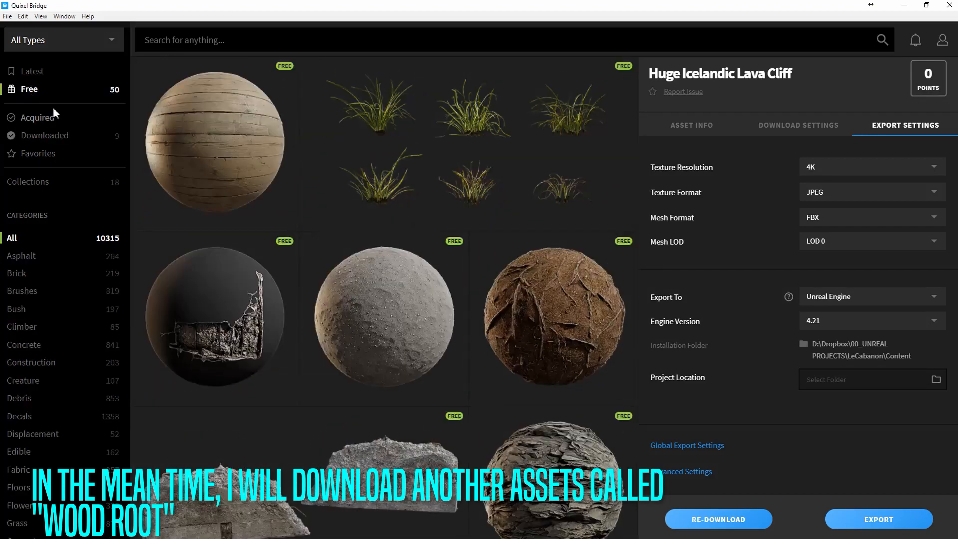
{"action": "scroll", "coordinate": [375, 329], "scroll_direction": "down", "scroll_amount": 2}
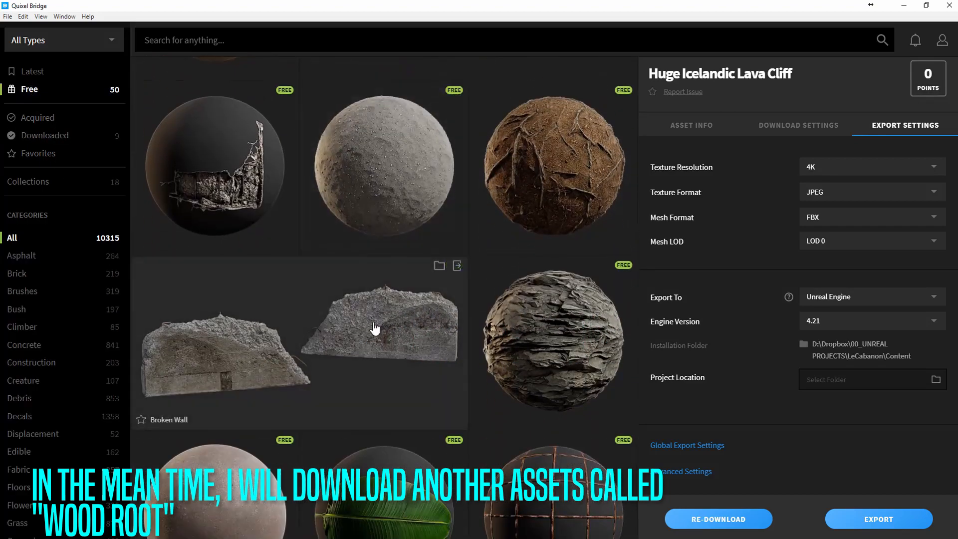
{"action": "scroll", "coordinate": [375, 328], "scroll_direction": "down", "scroll_amount": 5}
{"action": "scroll", "coordinate": [376, 327], "scroll_direction": "down", "scroll_amount": 5}
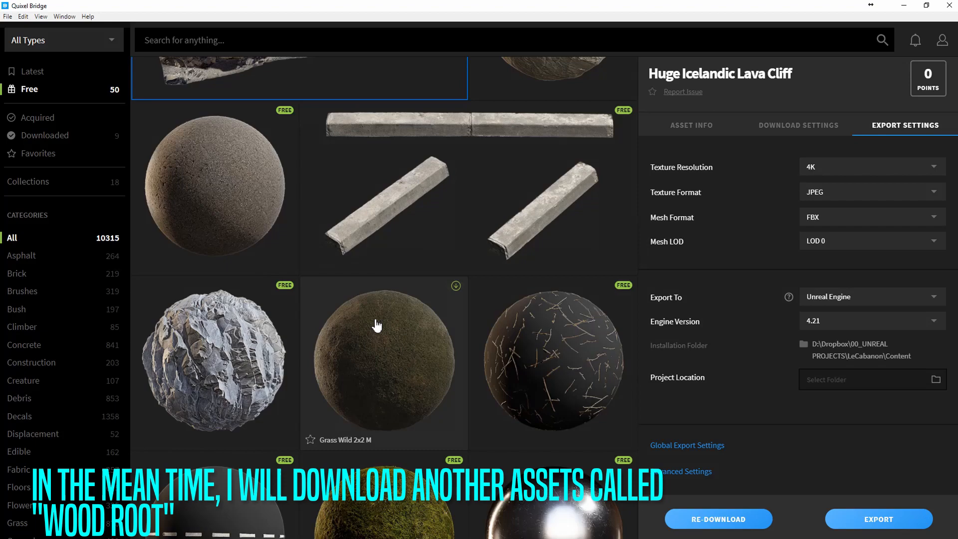
{"action": "scroll", "coordinate": [377, 326], "scroll_direction": "down", "scroll_amount": 4}
{"action": "scroll", "coordinate": [377, 326], "scroll_direction": "down", "scroll_amount": 5}
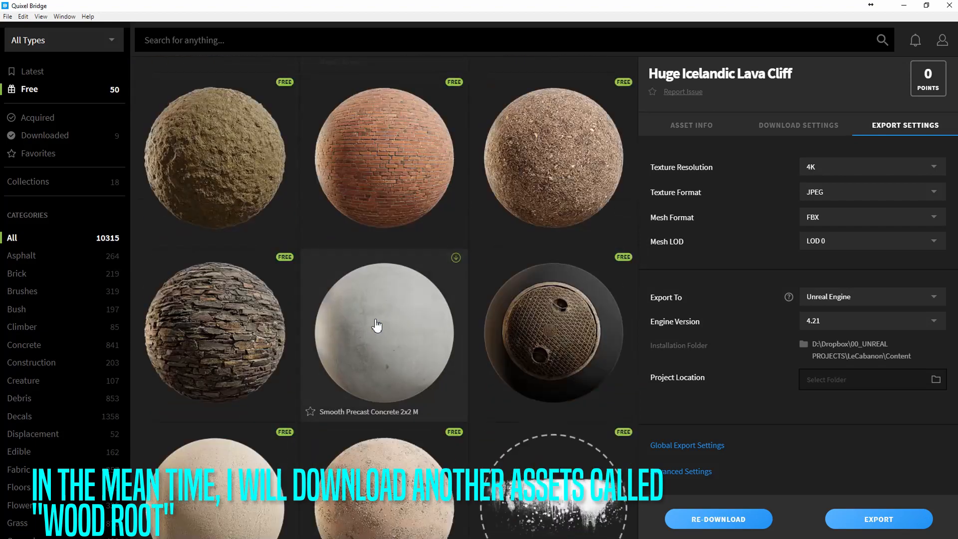
{"action": "scroll", "coordinate": [377, 326], "scroll_direction": "down", "scroll_amount": 5}
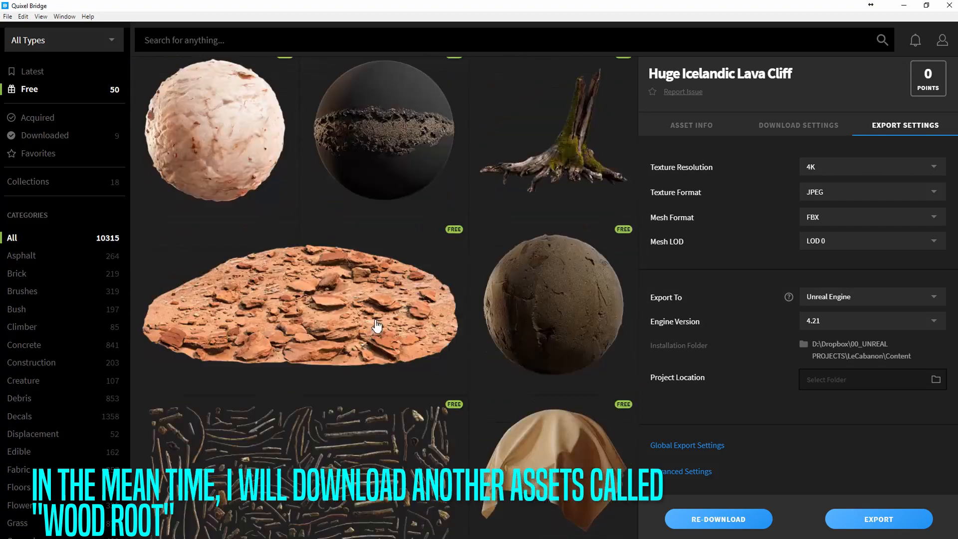
{"action": "scroll", "coordinate": [377, 326], "scroll_direction": "up", "scroll_amount": 2}
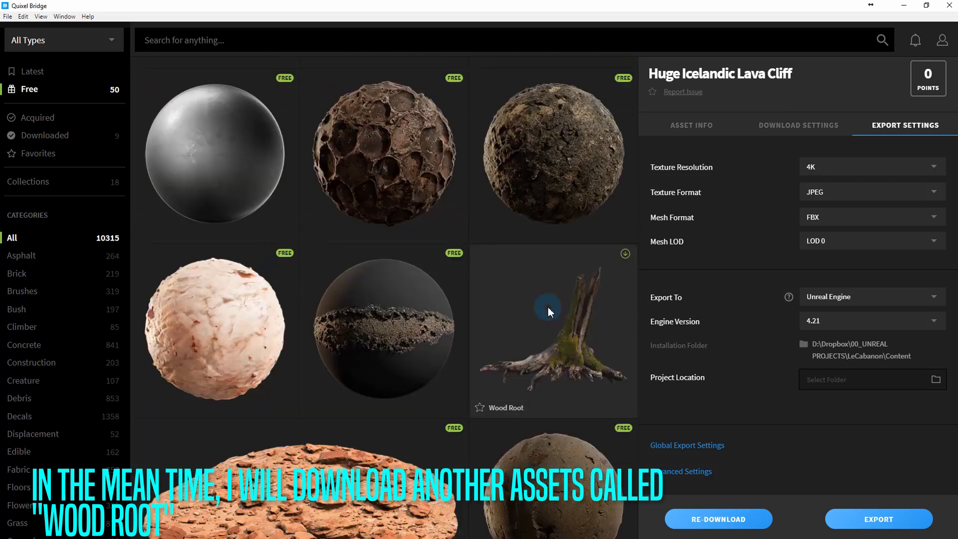
{"action": "left_click", "coordinate": [550, 312]}
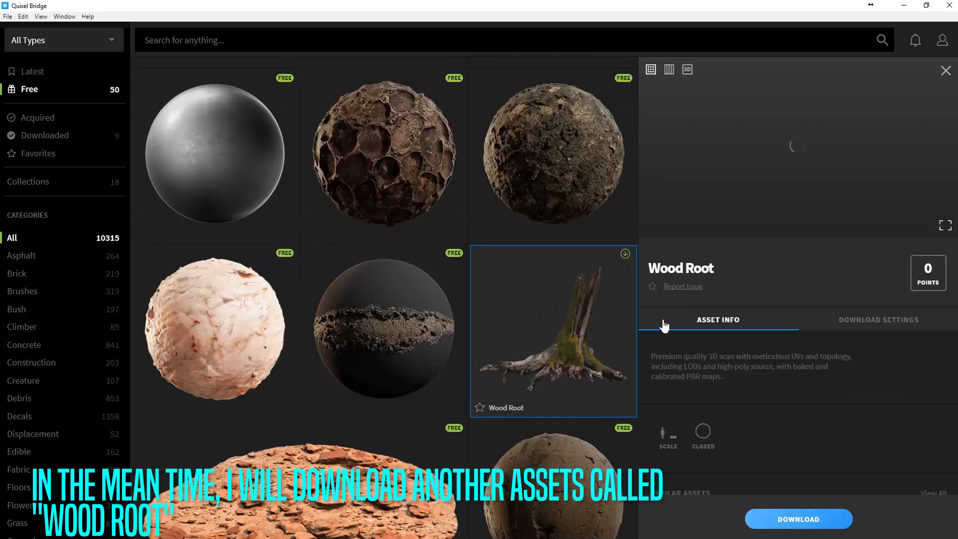
Review the Wood Root's download settings with 4K textures, the Unreal 4 preset and FBX meshes, and download the asset
{"action": "scroll", "coordinate": [791, 357], "scroll_direction": "down", "scroll_amount": 3}
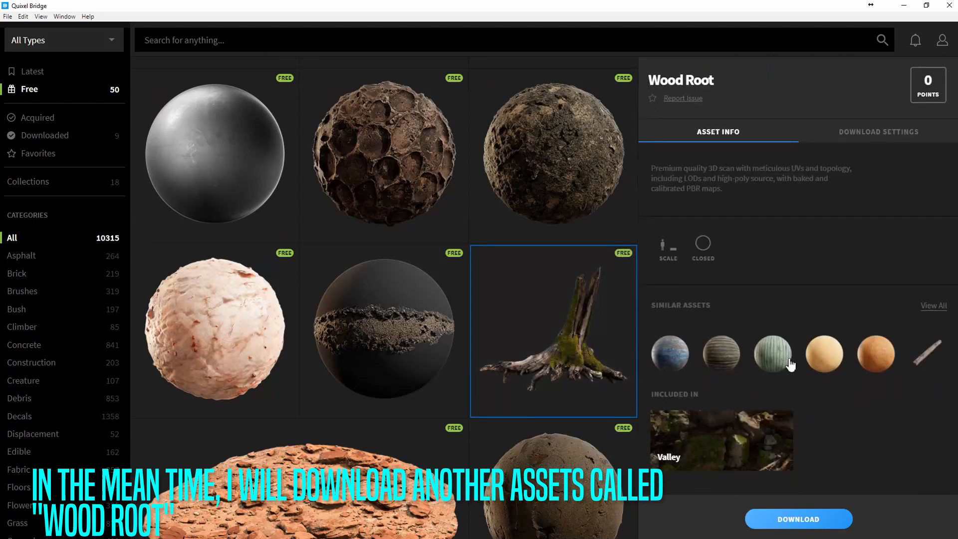
{"action": "scroll", "coordinate": [790, 365], "scroll_direction": "up", "scroll_amount": 3}
{"action": "left_click", "coordinate": [871, 232]}
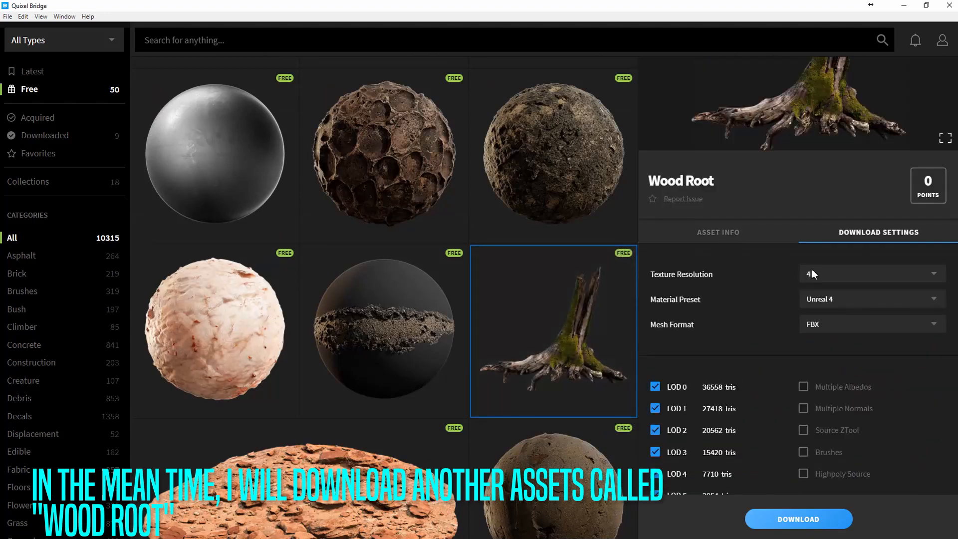
{"action": "left_click", "coordinate": [822, 276]}
{"action": "left_click", "coordinate": [828, 274]}
{"action": "left_click", "coordinate": [832, 300]}
{"action": "left_click", "coordinate": [832, 301]}
{"action": "scroll", "coordinate": [825, 328], "scroll_direction": "down", "scroll_amount": 4}
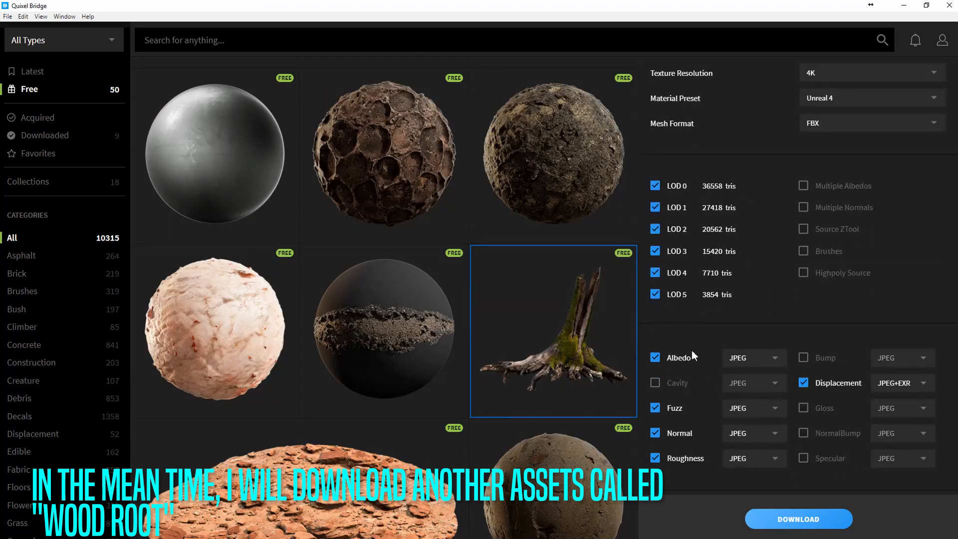
{"action": "scroll", "coordinate": [738, 389], "scroll_direction": "up", "scroll_amount": 6}
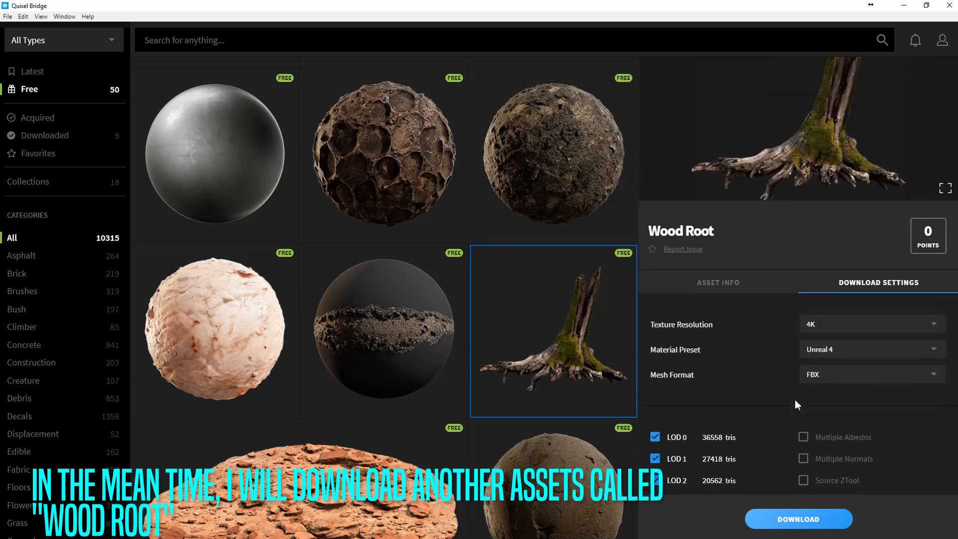
{"action": "left_click", "coordinate": [799, 523]}
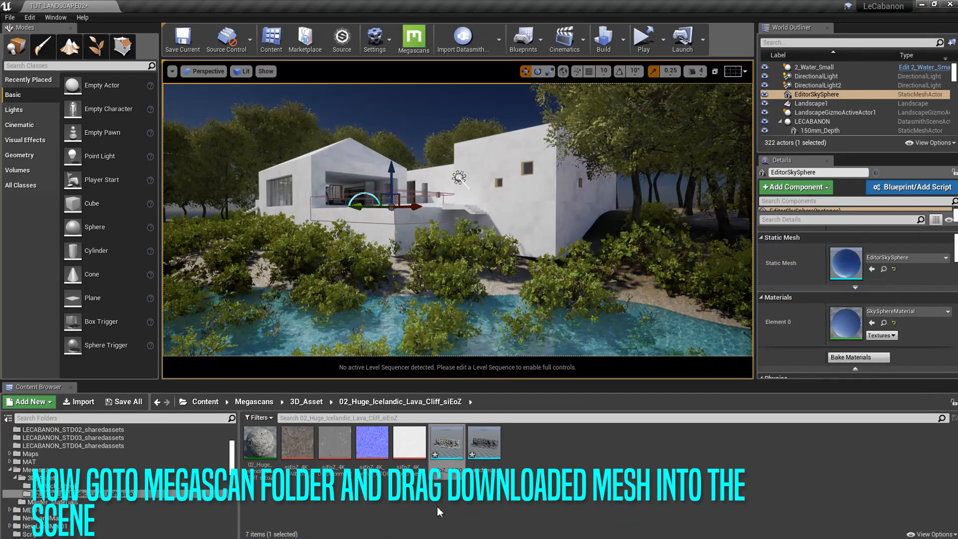
Switch to Unreal Editor and place the siEoZ_LOD0 lava cliff mesh on the shoreline in front of the house
{"action": "left_click_drag", "start_coordinate": [447, 442], "coordinate": [442, 314]}
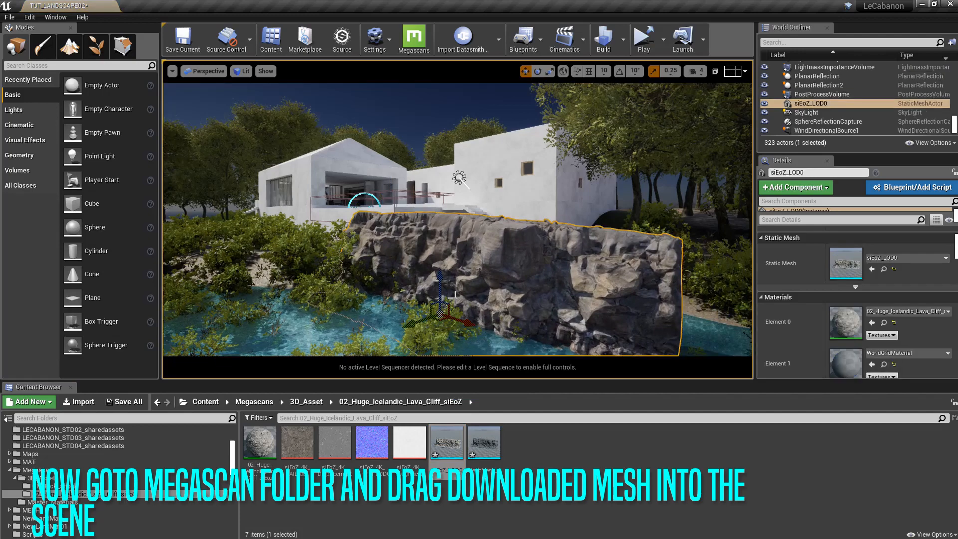
{"action": "right_click_drag", "start_coordinate": [443, 314], "coordinate": [245, 299]}
{"action": "mouse_move", "coordinate": [635, 292]}
{"action": "left_mouse_down"}
{"action": "mouse_move", "coordinate": [628, 338]}
{"action": "mouse_move", "coordinate": [624, 263]}
{"action": "mouse_move", "coordinate": [622, 305]}
{"action": "left_mouse_up"}
{"action": "right_click_drag", "start_coordinate": [622, 305], "coordinate": [635, 283]}
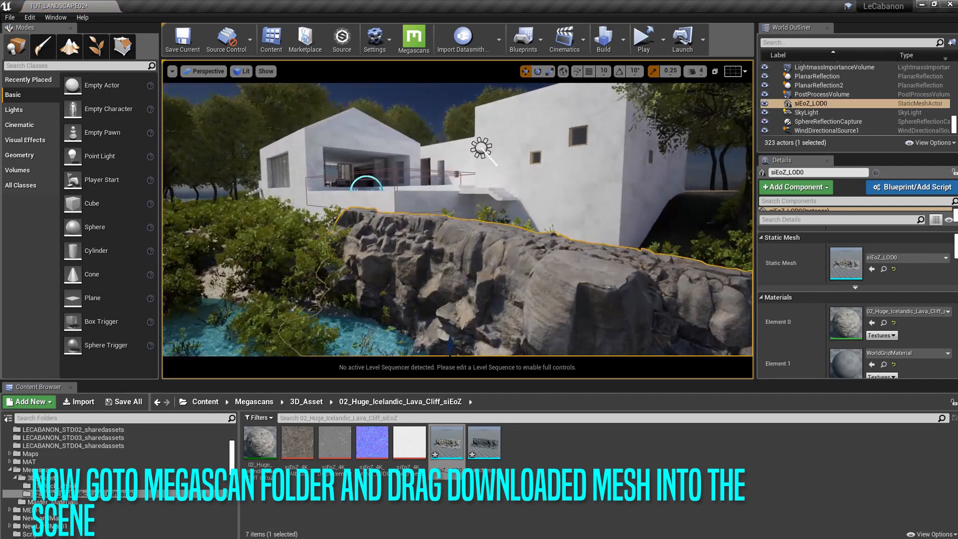
Move the lava cliff from the water's edge up against the outer wall of the pool
{"action": "right_click_drag", "start_coordinate": [409, 208], "coordinate": [350, 170]}
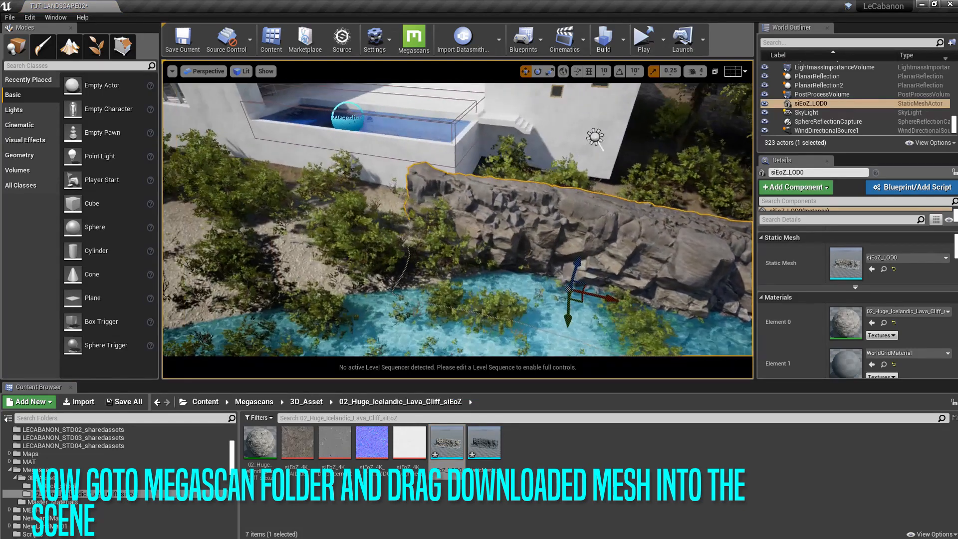
{"action": "left_click_drag", "start_coordinate": [581, 300], "coordinate": [319, 228]}
{"action": "right_click_drag", "start_coordinate": [347, 220], "coordinate": [327, 118]}
{"action": "right_click_drag", "start_coordinate": [435, 339], "coordinate": [445, 393]}
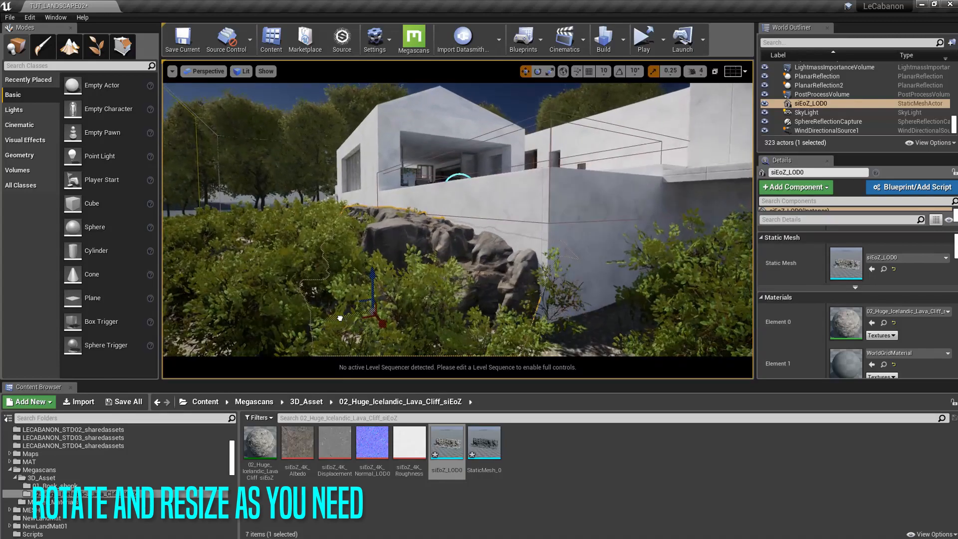
Fine-tune the lava cliff's position so it sits tightly along the base of the pool wall
{"action": "mouse_move", "coordinate": [340, 318]}
{"action": "left_mouse_down"}
{"action": "mouse_move", "coordinate": [323, 323]}
{"action": "mouse_move", "coordinate": [348, 327]}
{"action": "left_mouse_up"}
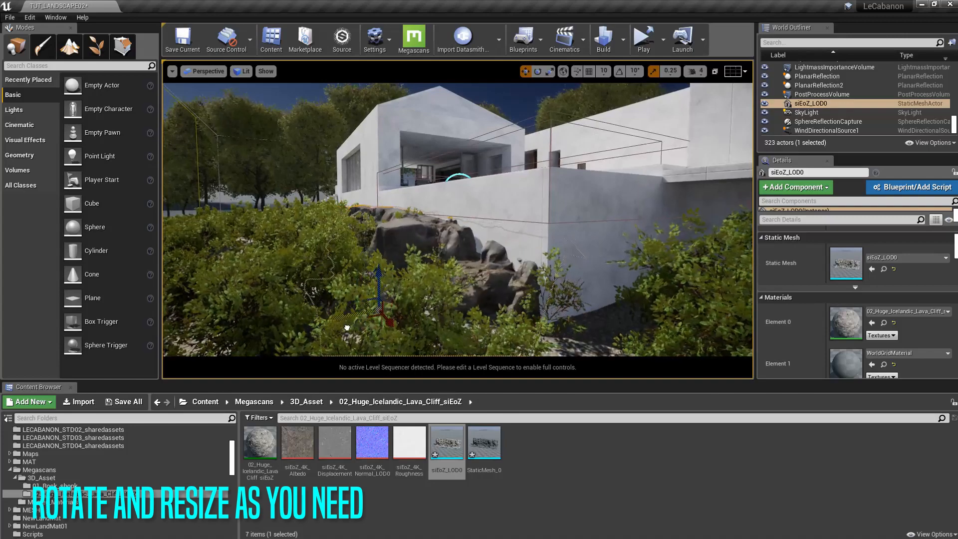
{"action": "right_click_drag", "start_coordinate": [347, 328], "coordinate": [343, 305]}
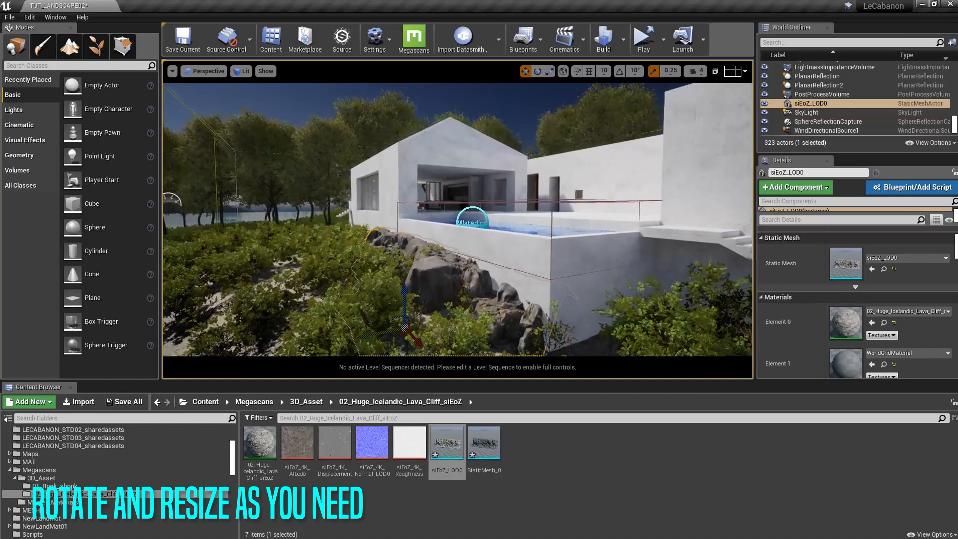
{"action": "left_click_drag", "start_coordinate": [381, 335], "coordinate": [375, 337]}
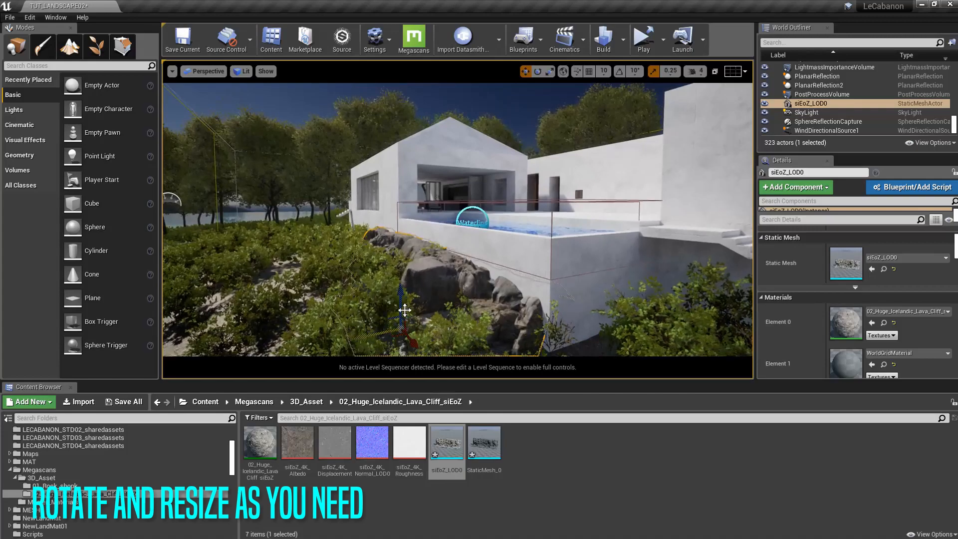
{"action": "right_click_drag", "start_coordinate": [405, 310], "coordinate": [423, 313]}
{"action": "right_click_drag", "start_coordinate": [425, 313], "coordinate": [460, 337]}
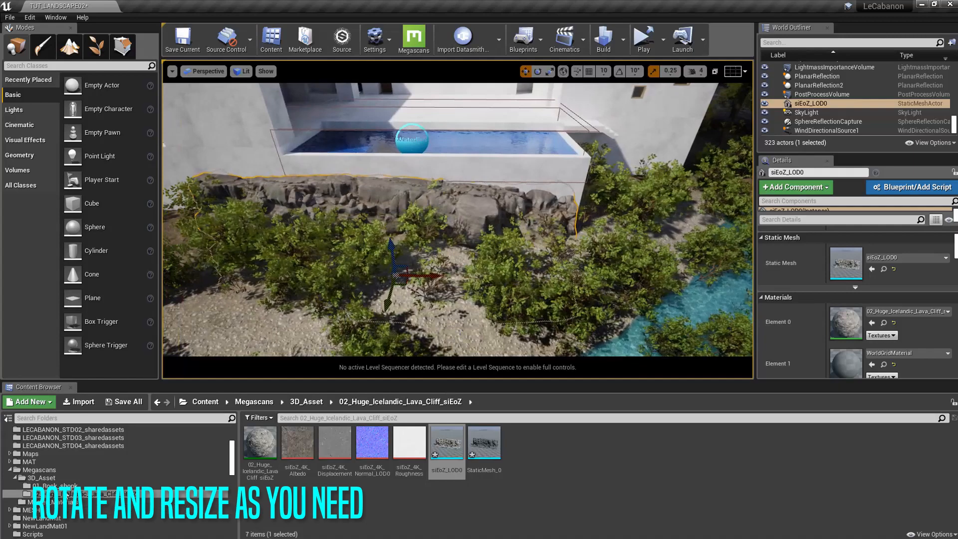
Place the shopk_LOD0 mesh from the 01_Rock_shopk folder on the ground below the cliff and scale it up into a boulder
{"action": "left_click", "coordinate": [54, 486]}
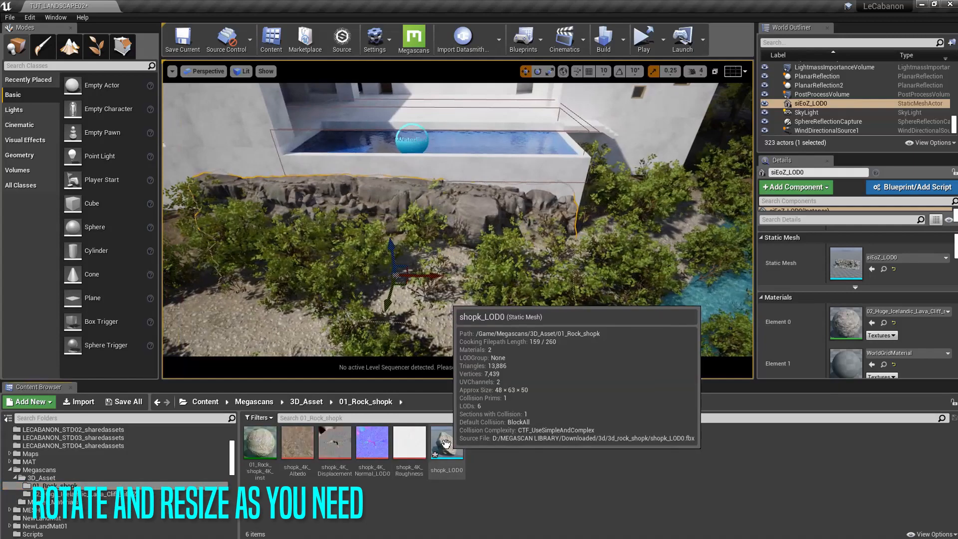
{"action": "left_click_drag", "start_coordinate": [452, 442], "coordinate": [267, 315]}
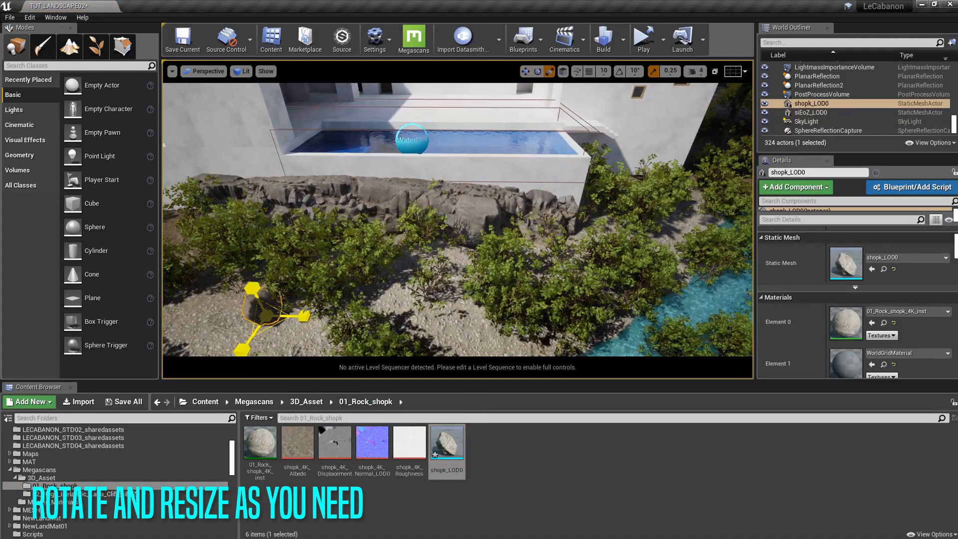
{"action": "left_click_drag", "start_coordinate": [267, 316], "coordinate": [269, 307]}
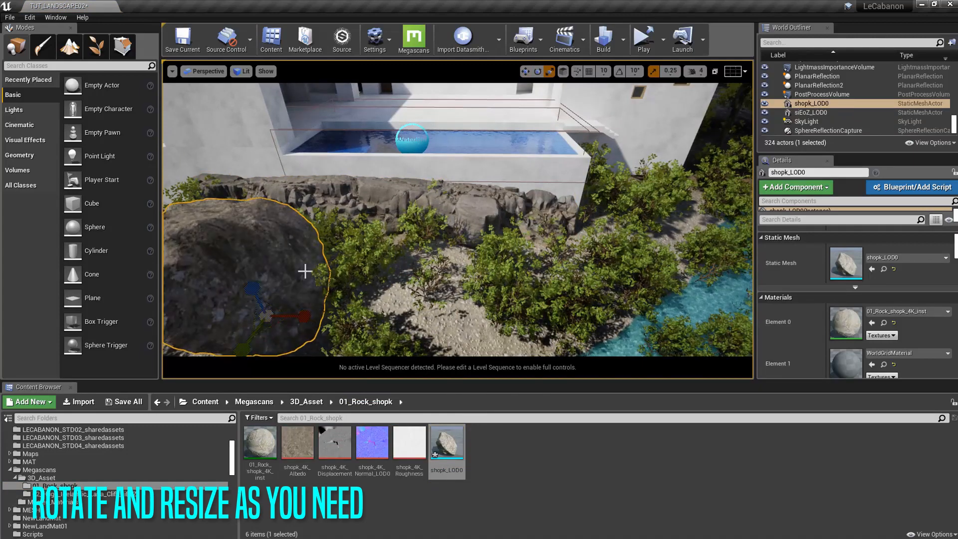
Move the boulder behind the bushes near the house and scale it up uniformly a bit more
{"action": "right_click_drag", "start_coordinate": [305, 271], "coordinate": [262, 260]}
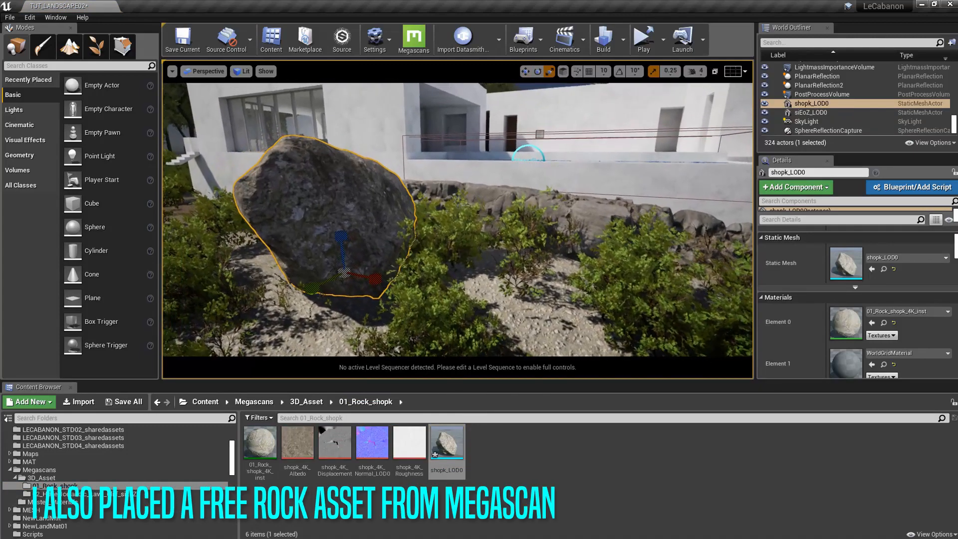
{"action": "key", "text": "w"}
{"action": "left_click_drag", "start_coordinate": [374, 278], "coordinate": [298, 264]}
{"action": "key", "text": "e"}
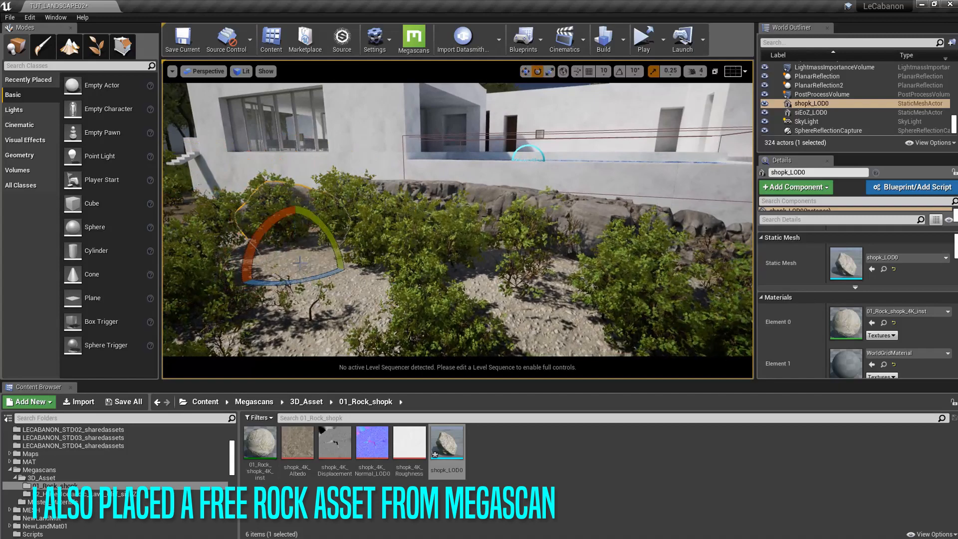
{"action": "key", "text": "w"}
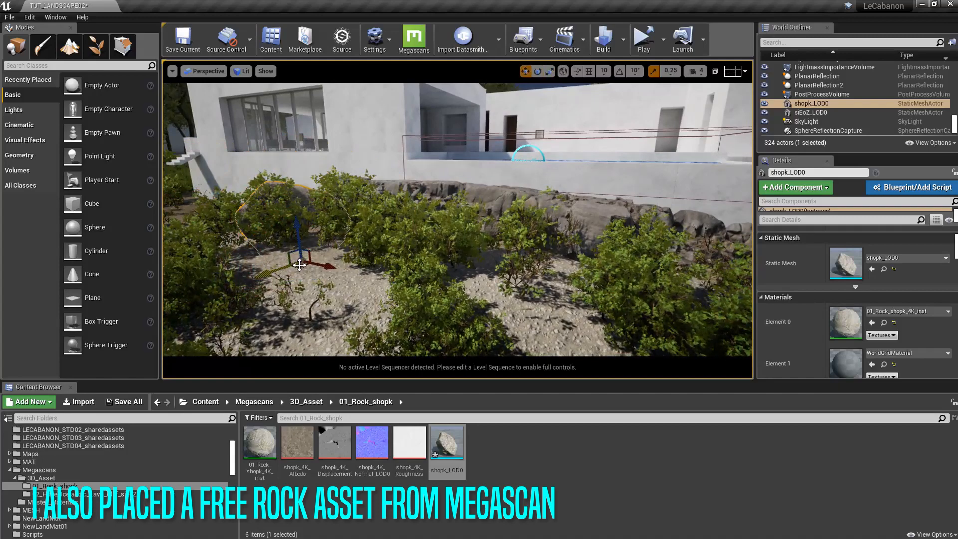
{"action": "key", "text": "e"}
{"action": "key", "text": "r"}
{"action": "left_click_drag", "start_coordinate": [301, 261], "coordinate": [341, 232]}
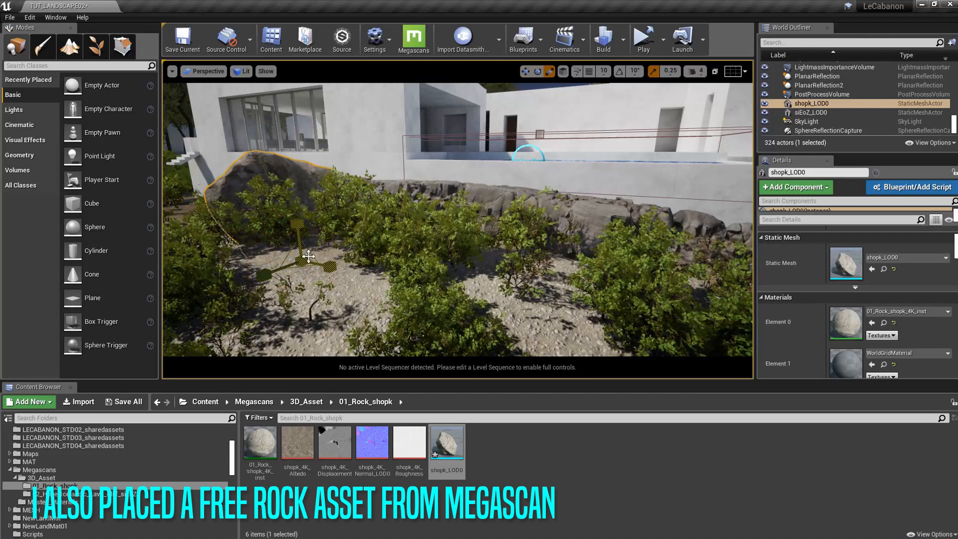
Rotate the boulder to turn a different side of it upward
{"action": "mouse_move", "coordinate": [321, 269]}
{"action": "right_mouse_down"}
{"action": "mouse_move", "coordinate": [230, 269]}
{"action": "mouse_move", "coordinate": [409, 269]}
{"action": "mouse_move", "coordinate": [319, 270]}
{"action": "right_mouse_up"}
{"action": "key", "text": "e"}
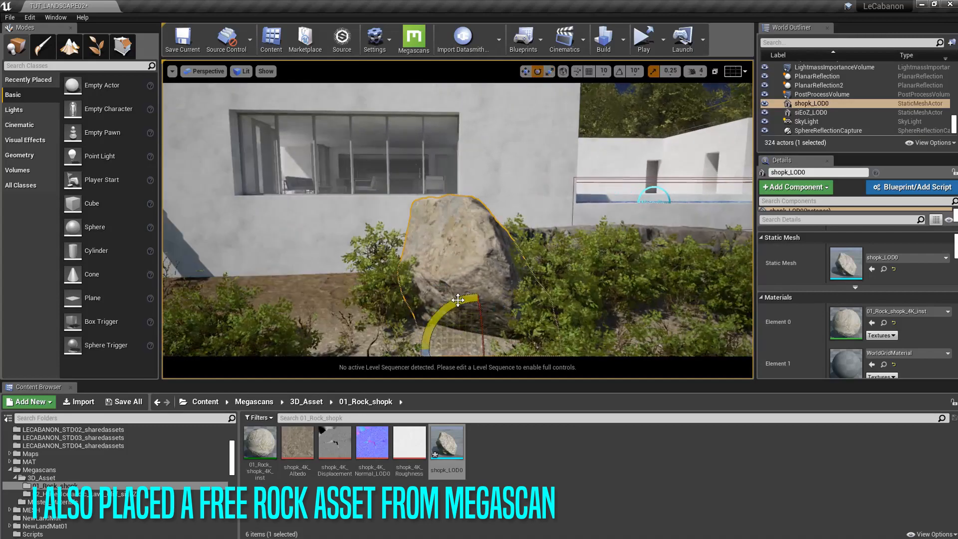
{"action": "scroll", "coordinate": [452, 289], "scroll_direction": "down", "scroll_amount": 3}
{"action": "left_click_drag", "start_coordinate": [452, 282], "coordinate": [545, 336]}
Raise the rotated boulder out of the ground and slide it along the house wall to below the large window
{"action": "key", "text": "w"}
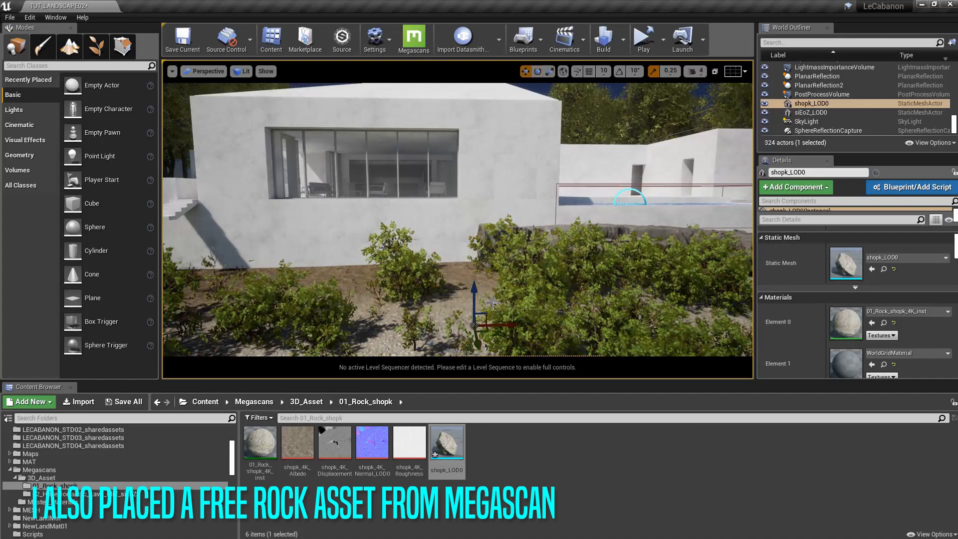
{"action": "left_click_drag", "start_coordinate": [475, 289], "coordinate": [475, 202]}
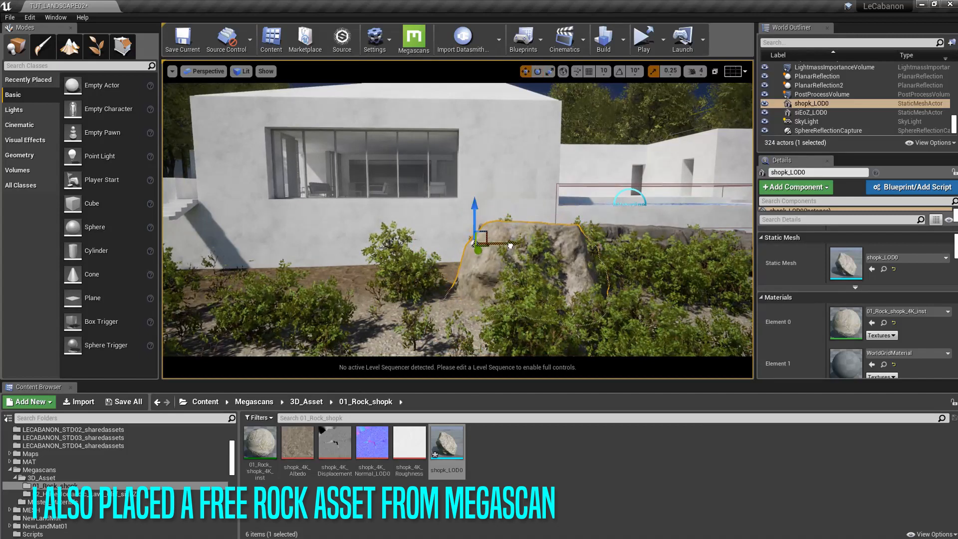
{"action": "left_click_drag", "start_coordinate": [510, 245], "coordinate": [400, 238]}
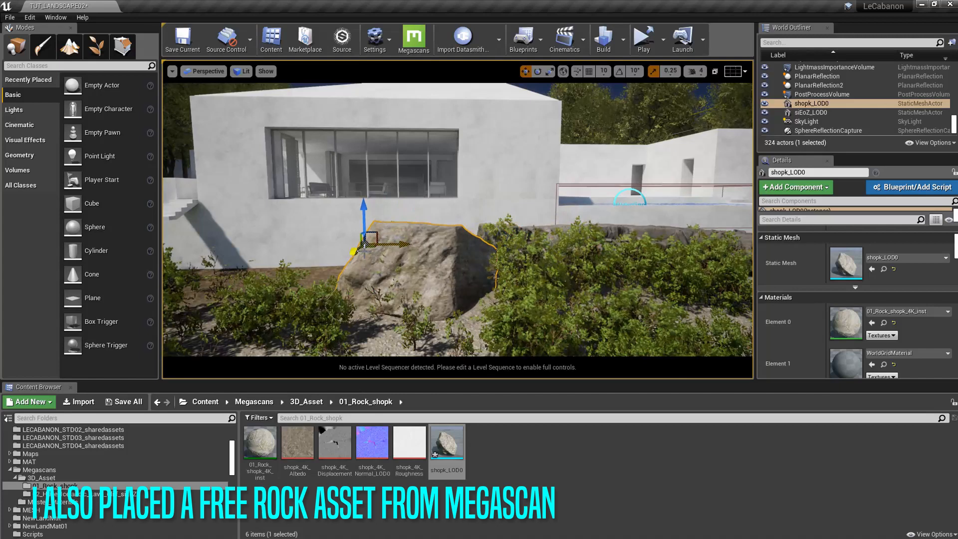
{"action": "left_click_drag", "start_coordinate": [380, 242], "coordinate": [417, 237]}
Lower the second boulder, shopk_LOD1, slightly and adjust its position beside the first one below the window
{"action": "mouse_move", "coordinate": [458, 235]}
{"action": "right_mouse_down"}
{"action": "mouse_move", "coordinate": [375, 235]}
{"action": "mouse_move", "coordinate": [482, 205]}
{"action": "mouse_move", "coordinate": [477, 232]}
{"action": "mouse_move", "coordinate": [472, 194]}
{"action": "mouse_move", "coordinate": [474, 280]}
{"action": "mouse_move", "coordinate": [466, 232]}
{"action": "right_mouse_up"}
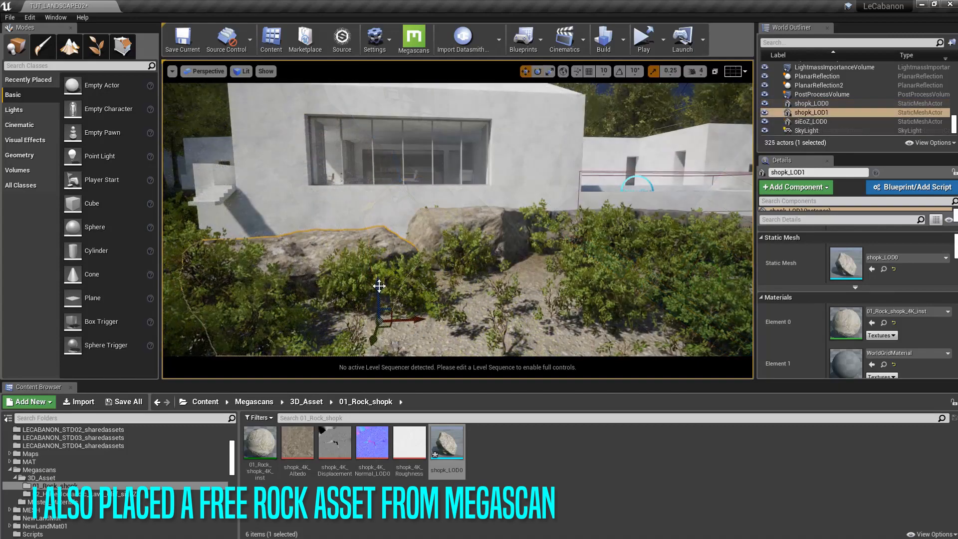
{"action": "left_click_drag", "start_coordinate": [378, 283], "coordinate": [378, 291]}
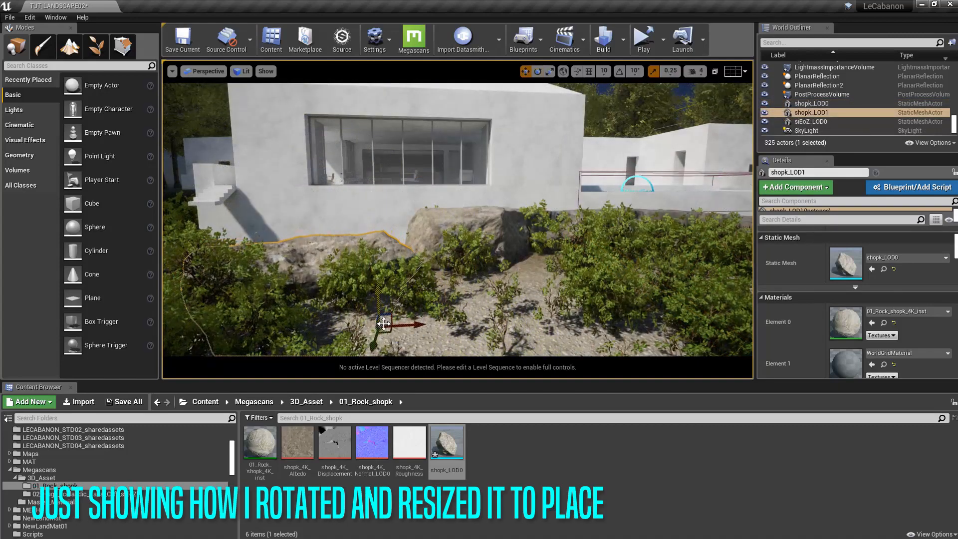
{"action": "mouse_move", "coordinate": [388, 330]}
{"action": "left_mouse_down"}
{"action": "mouse_move", "coordinate": [420, 331]}
{"action": "mouse_move", "coordinate": [381, 320]}
{"action": "left_mouse_up"}
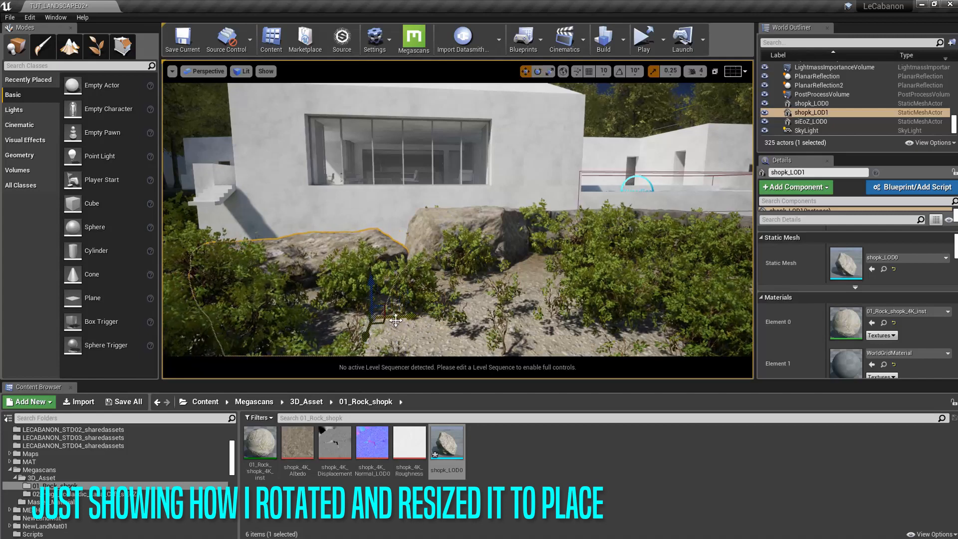
Duplicate the second boulder and move the copy down to the water's edge
{"action": "right_click_drag", "start_coordinate": [400, 254], "coordinate": [400, 339]}
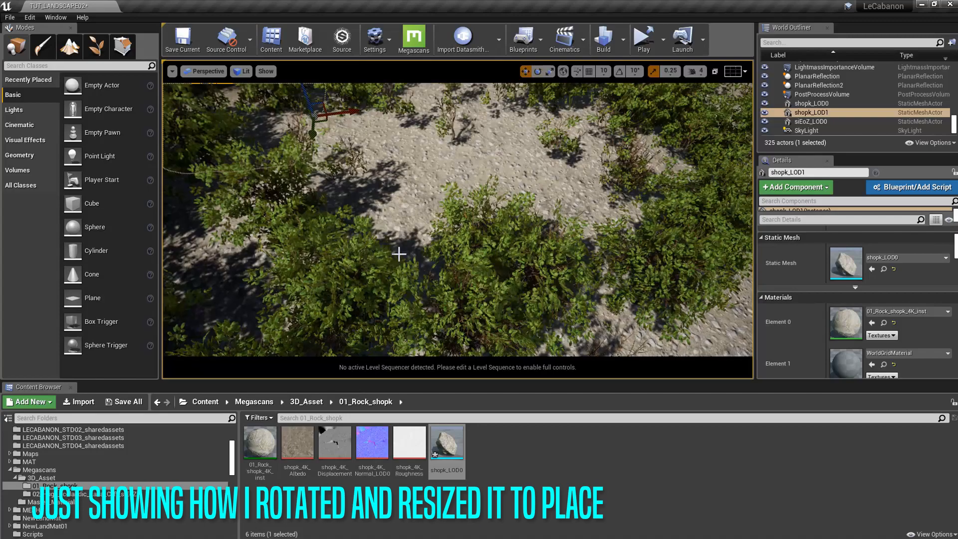
{"action": "scroll", "coordinate": [399, 254], "scroll_direction": "down", "scroll_amount": 10}
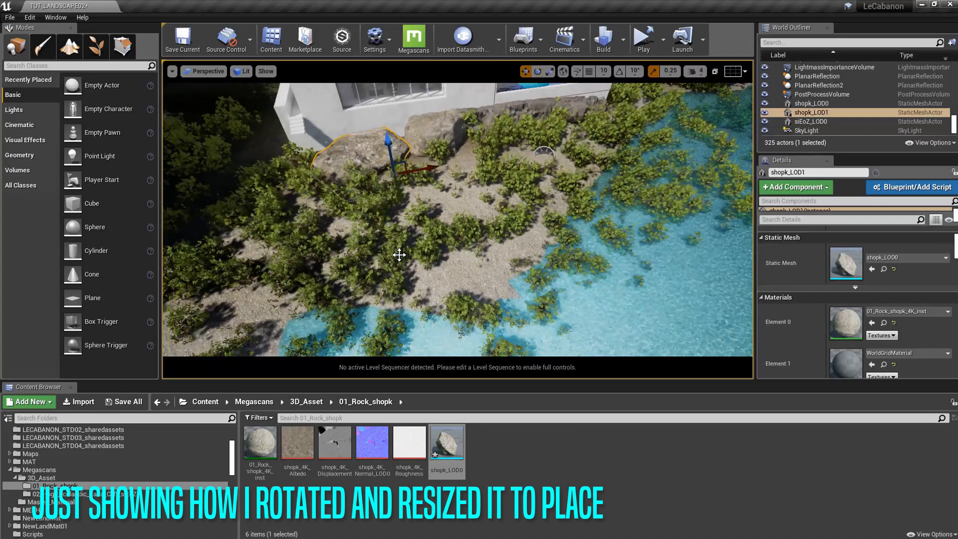
{"action": "scroll", "coordinate": [400, 255], "scroll_direction": "down", "scroll_amount": 2}
{"action": "right_click_drag", "start_coordinate": [430, 226], "coordinate": [447, 209]}
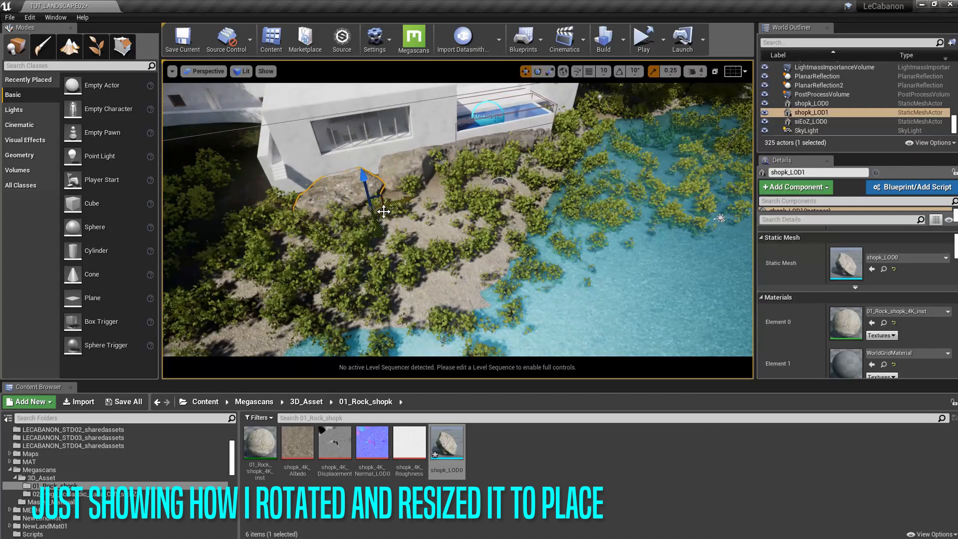
{"action": "left_click_drag", "start_coordinate": [384, 214], "coordinate": [529, 290], "text": "alt"}
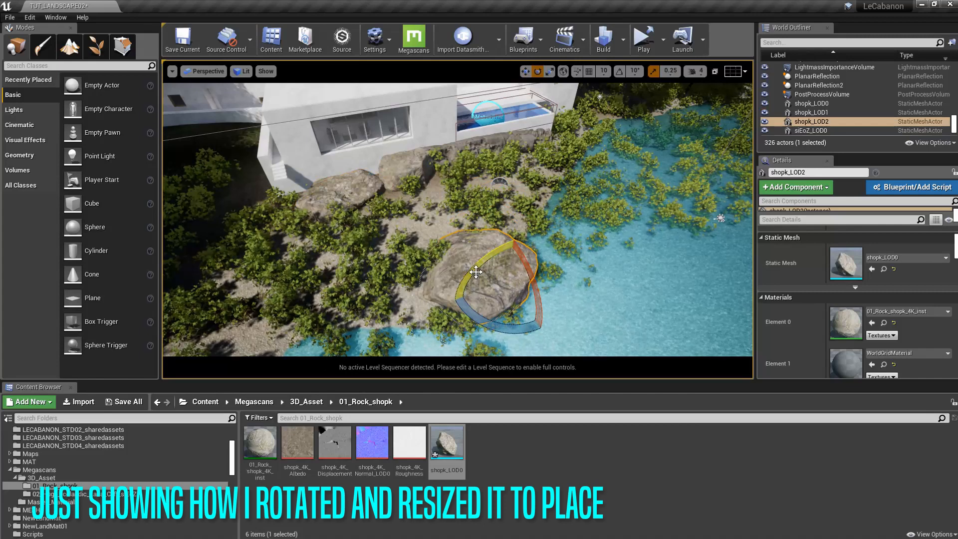
Rotate the shoreline boulder and lower it so it sits partly embedded at the water's edge
{"action": "left_click_drag", "start_coordinate": [476, 272], "coordinate": [472, 327]}
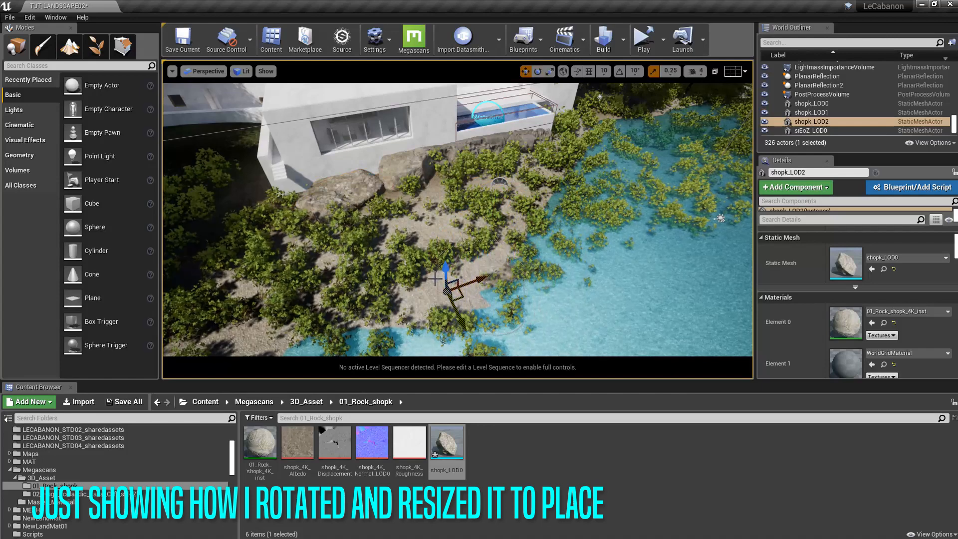
{"action": "left_click_drag", "start_coordinate": [445, 245], "coordinate": [444, 252]}
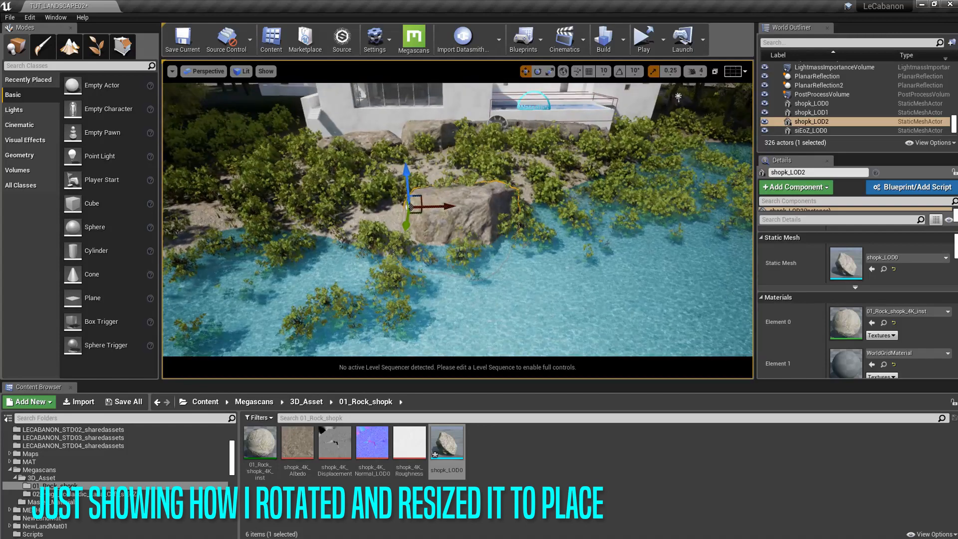
{"action": "right_click_drag", "start_coordinate": [457, 220], "coordinate": [489, 147]}
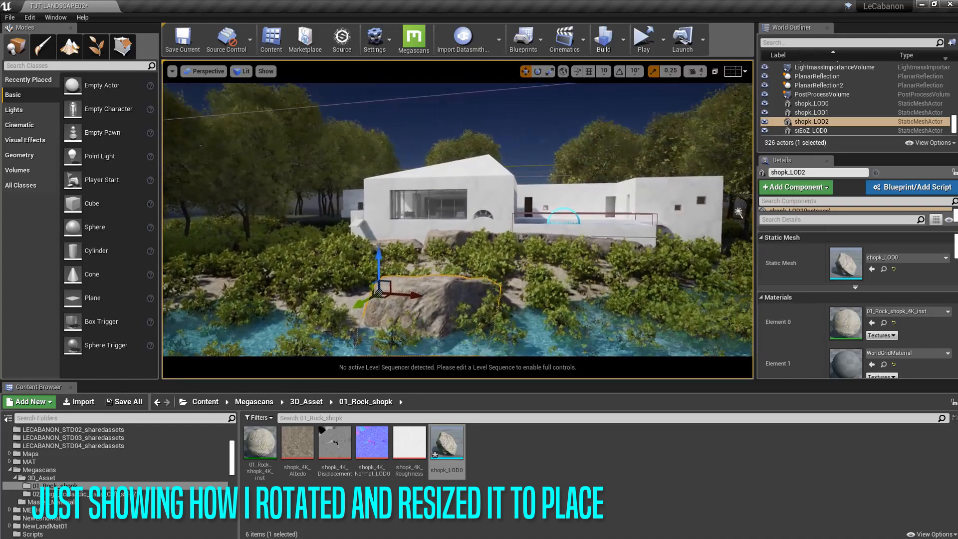
{"action": "right_click_drag", "start_coordinate": [528, 211], "coordinate": [715, 207]}
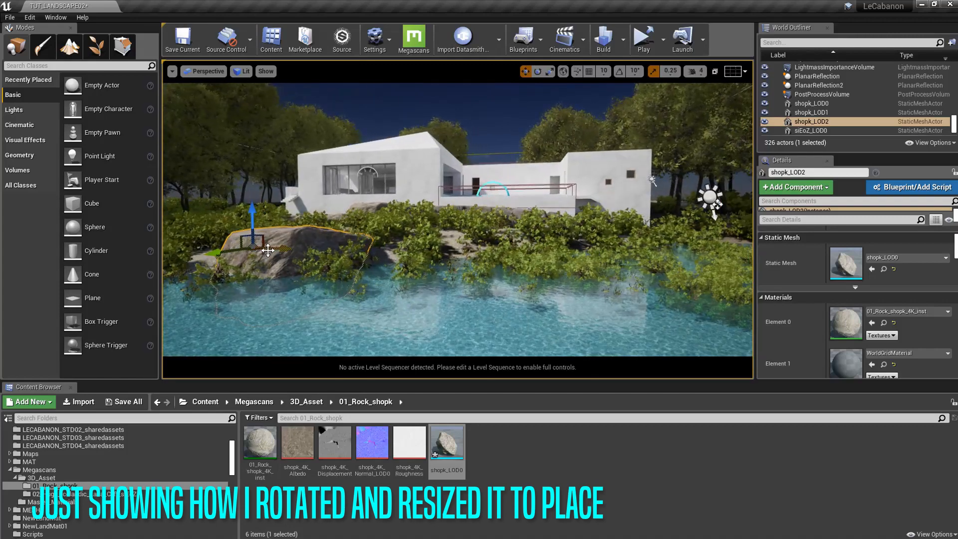
Duplicate the shoreline boulder farther along the water's edge, resize the copy and lower it until partly submerged
{"action": "left_click_drag", "start_coordinate": [268, 250], "coordinate": [601, 276], "text": "alt"}
{"action": "scroll", "coordinate": [618, 275], "scroll_direction": "down", "scroll_amount": 6}
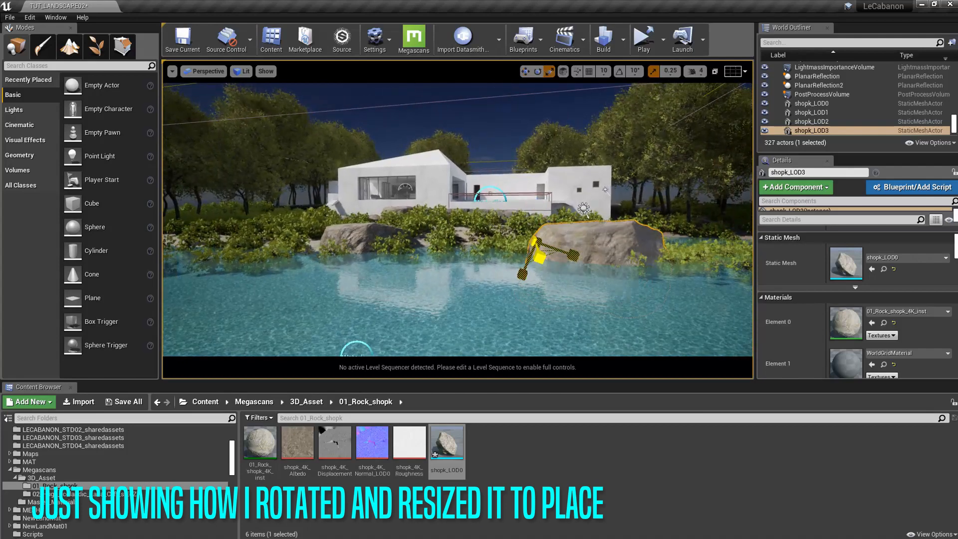
{"action": "left_click_drag", "start_coordinate": [539, 257], "coordinate": [569, 249]}
{"action": "left_click_drag", "start_coordinate": [537, 204], "coordinate": [542, 254]}
{"action": "middle_click_drag", "start_coordinate": [542, 257], "coordinate": [675, 260]}
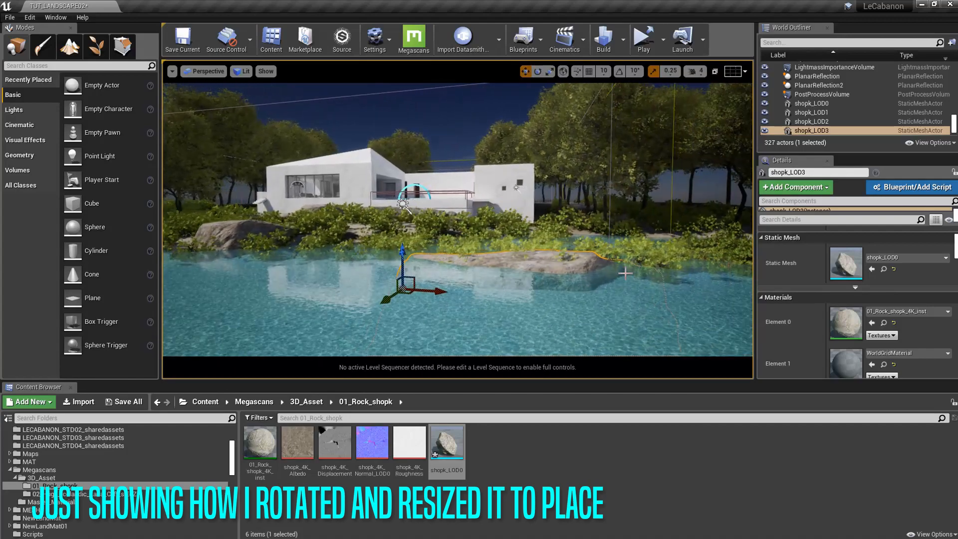
Move the copied boulder, shopk_LOD3, against the shore below the house's end wall with the small square windows
{"action": "mouse_move", "coordinate": [626, 273]}
{"action": "right_mouse_down"}
{"action": "mouse_move", "coordinate": [622, 320]}
{"action": "mouse_move", "coordinate": [618, 278]}
{"action": "right_mouse_up"}
{"action": "right_click", "coordinate": [582, 342]}
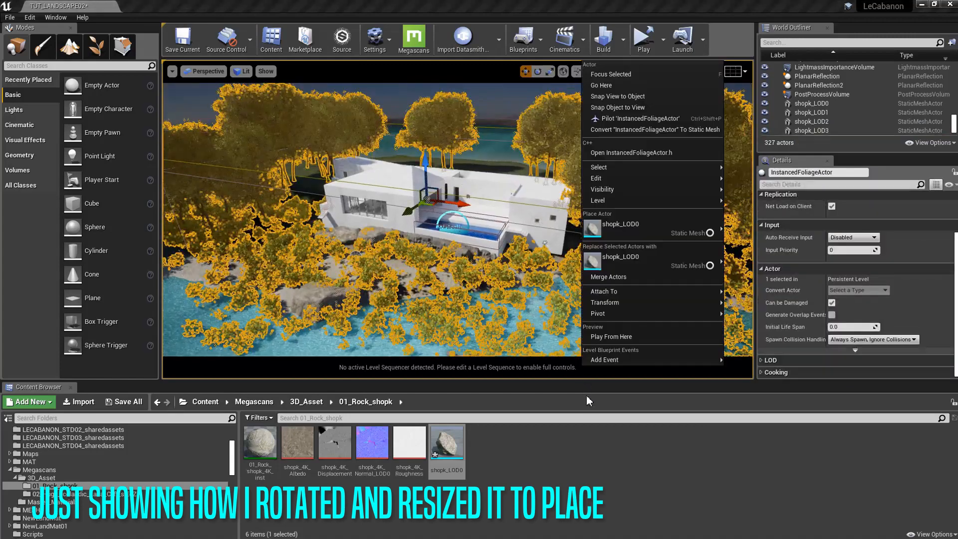
{"action": "left_click", "coordinate": [549, 5]}
{"action": "right_click_drag", "start_coordinate": [567, 186], "coordinate": [566, 224]}
{"action": "left_click", "coordinate": [430, 304]}
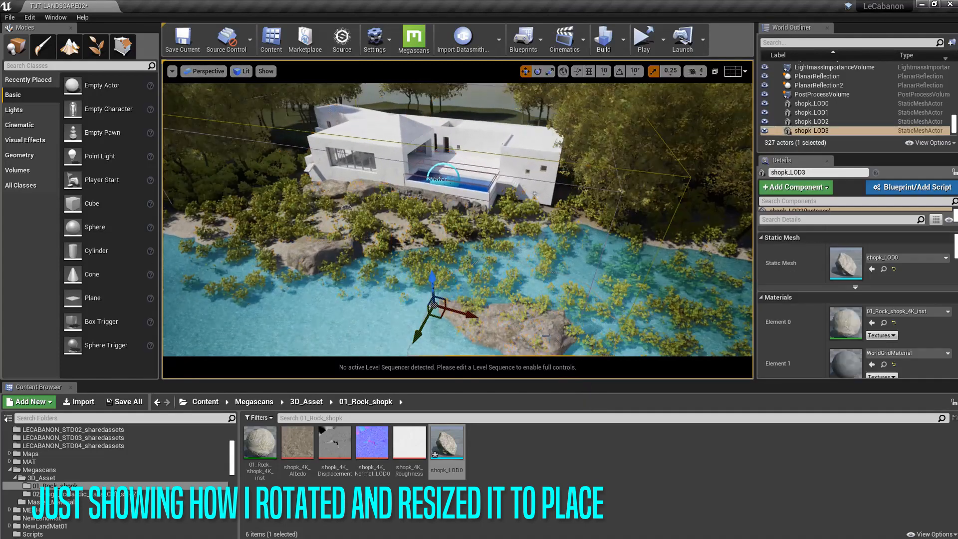
{"action": "right_click_drag", "start_coordinate": [430, 303], "coordinate": [465, 340]}
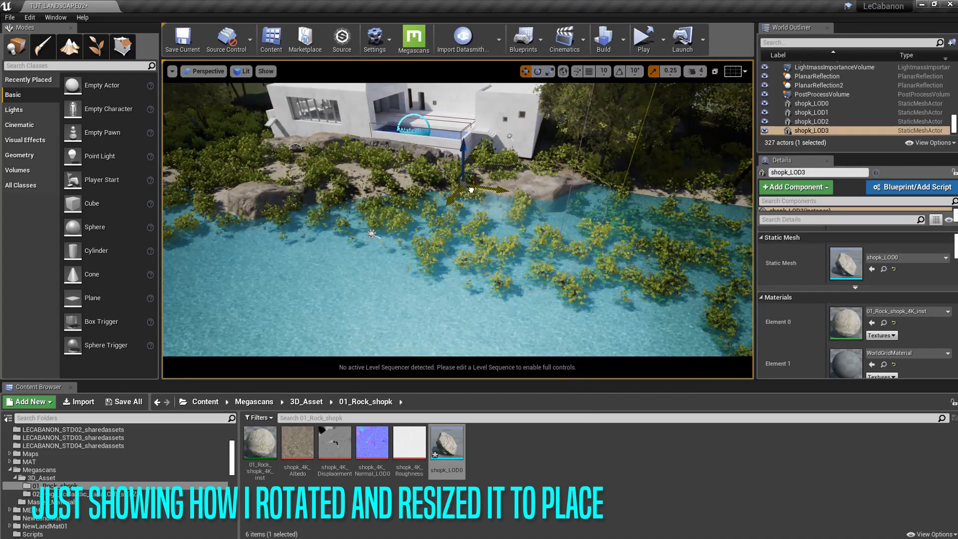
{"action": "right_click_drag", "start_coordinate": [523, 154], "coordinate": [475, 195]}
{"action": "scroll", "coordinate": [474, 194], "scroll_direction": "up", "scroll_amount": 5}
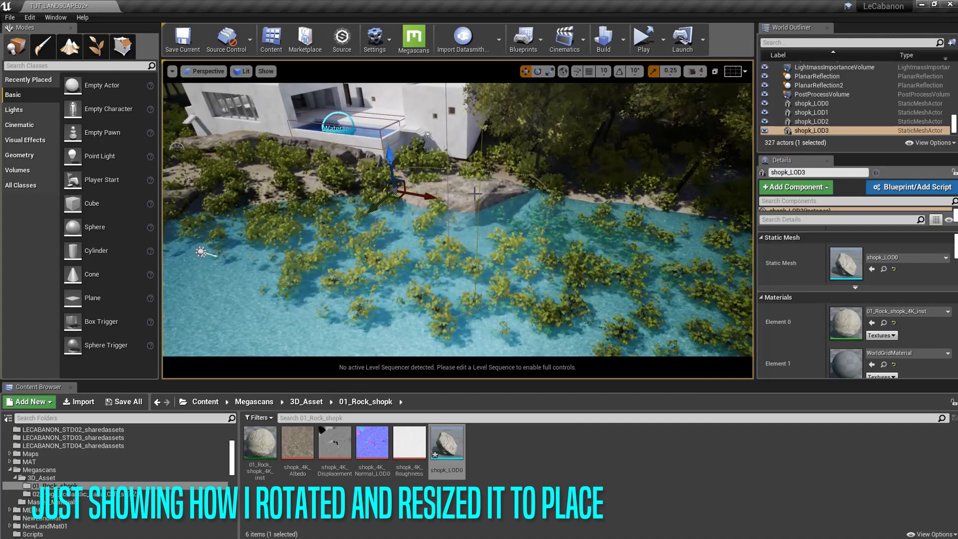
{"action": "scroll", "coordinate": [475, 191], "scroll_direction": "up", "scroll_amount": 3}
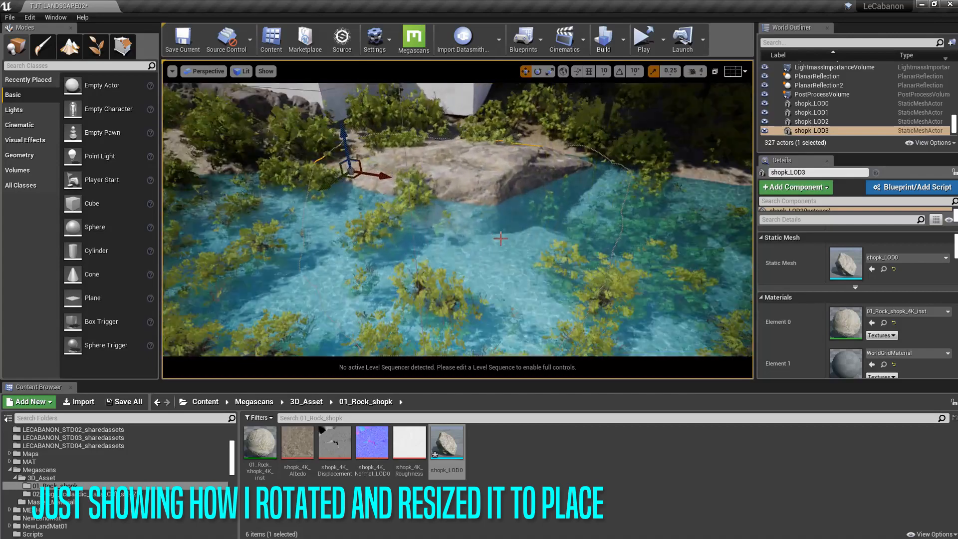
{"action": "right_click_drag", "start_coordinate": [475, 192], "coordinate": [461, 138]}
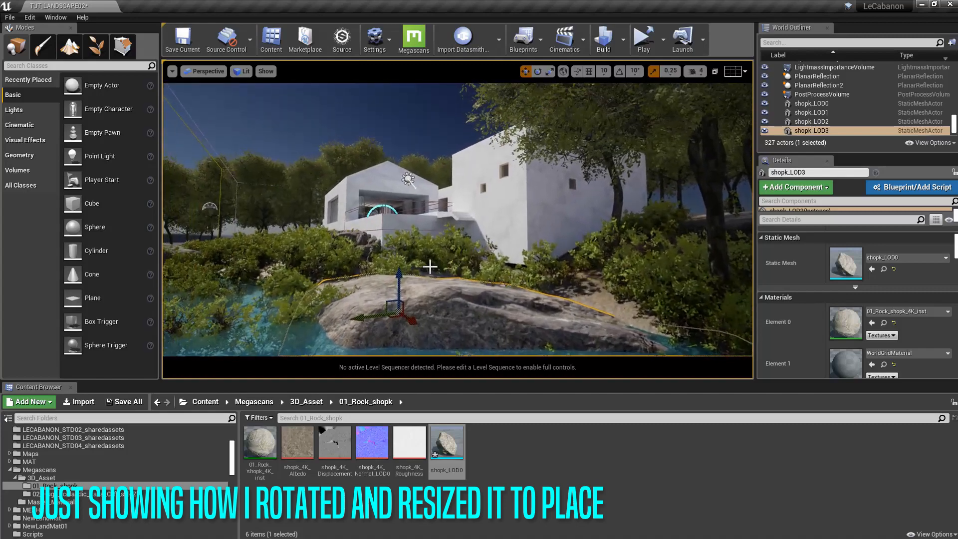
{"action": "mouse_move", "coordinate": [430, 267]}
{"action": "right_mouse_down"}
{"action": "mouse_move", "coordinate": [425, 279]}
{"action": "mouse_move", "coordinate": [429, 267]}
{"action": "right_mouse_up"}
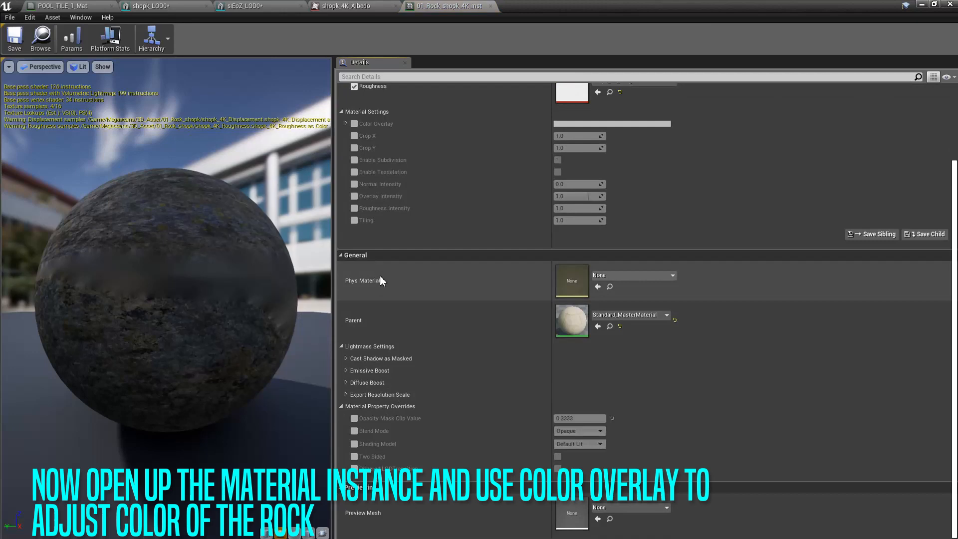
Enable the Color Overlay parameter in the rock's material instance, 01_Rock_shopk_4K_inst
{"action": "scroll", "coordinate": [384, 307], "scroll_direction": "up", "scroll_amount": 3}
{"action": "scroll", "coordinate": [384, 307], "scroll_direction": "up", "scroll_amount": 2}
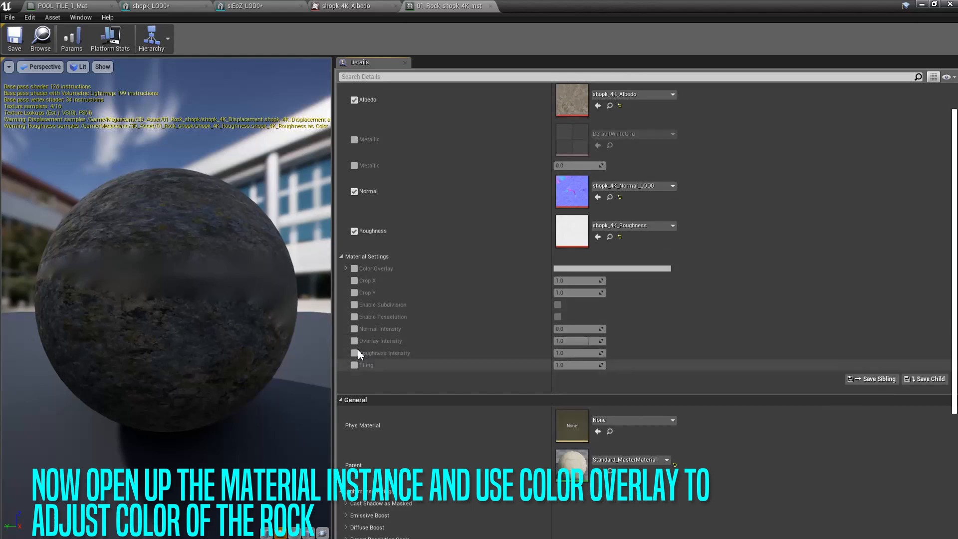
{"action": "left_click", "coordinate": [354, 269]}
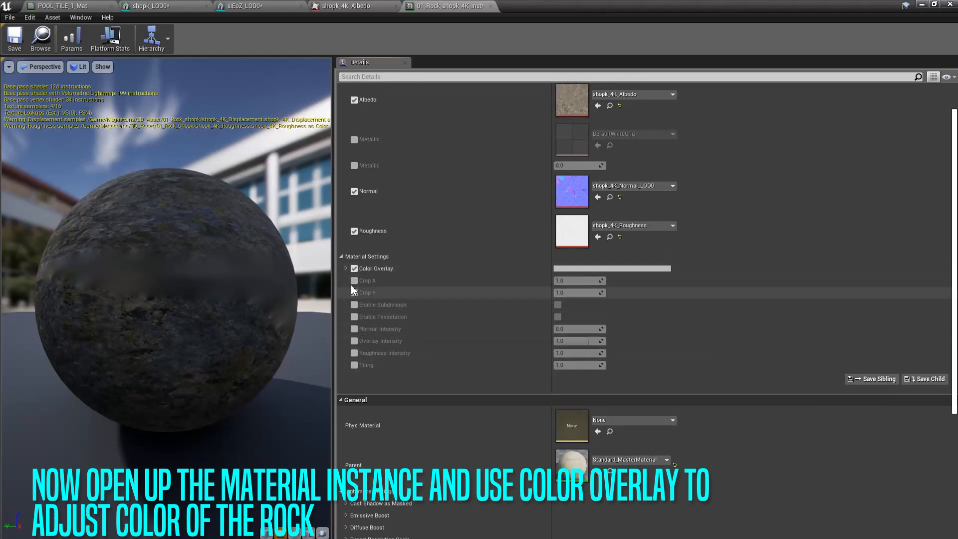
{"action": "left_click", "coordinate": [346, 268]}
{"action": "left_click", "coordinate": [347, 268]}
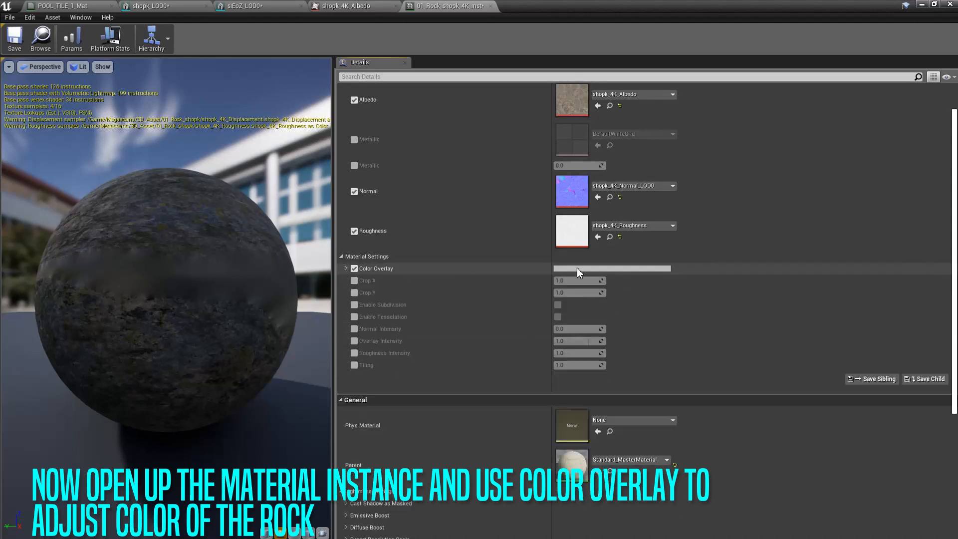
Shrink the material instance window and move it aside so the shoreline boulder can be seen in the level viewport
{"action": "left_click", "coordinate": [935, 5]}
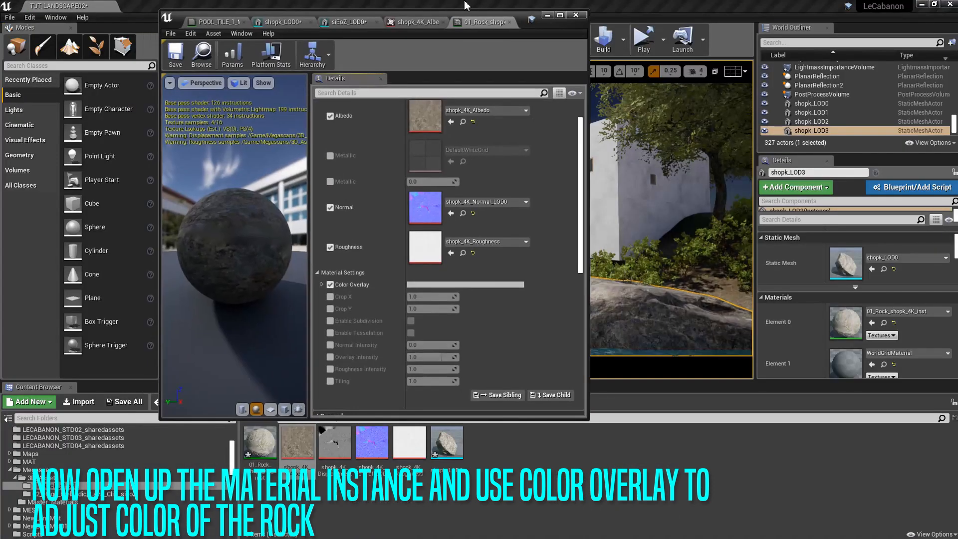
{"action": "left_click_drag", "start_coordinate": [488, 21], "coordinate": [291, 31]}
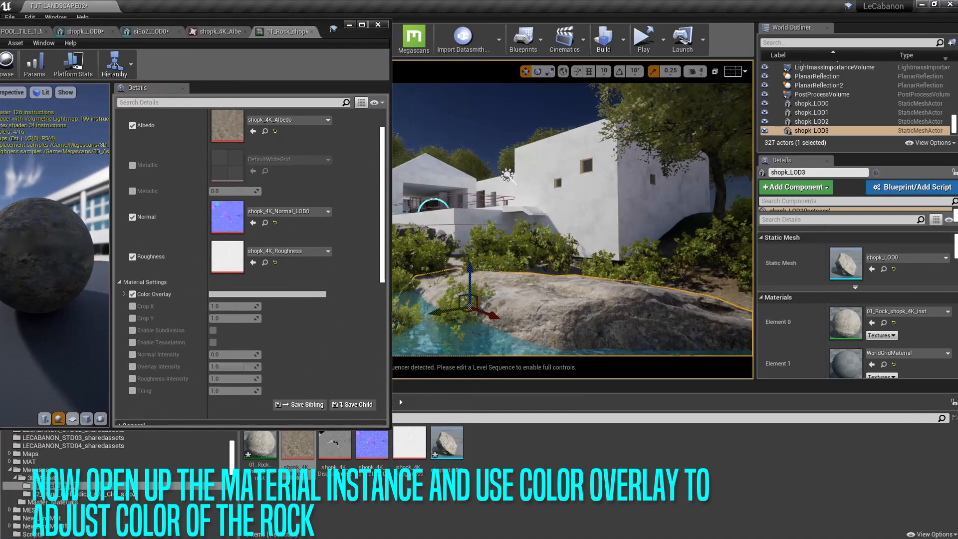
{"action": "right_click_drag", "start_coordinate": [573, 219], "coordinate": [534, 225]}
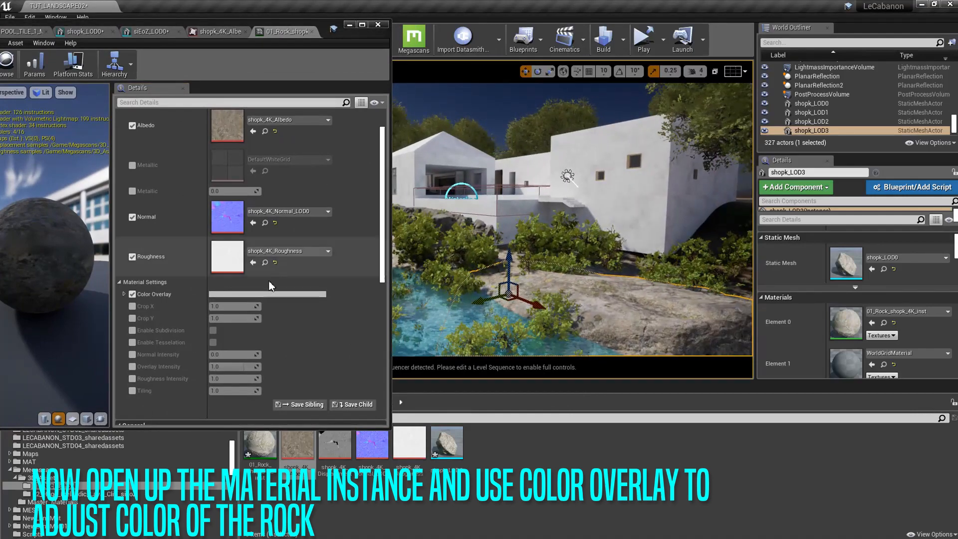
Open the Color Overlay colour and try pink and pale cyan tints on the rock
{"action": "left_click", "coordinate": [267, 300]}
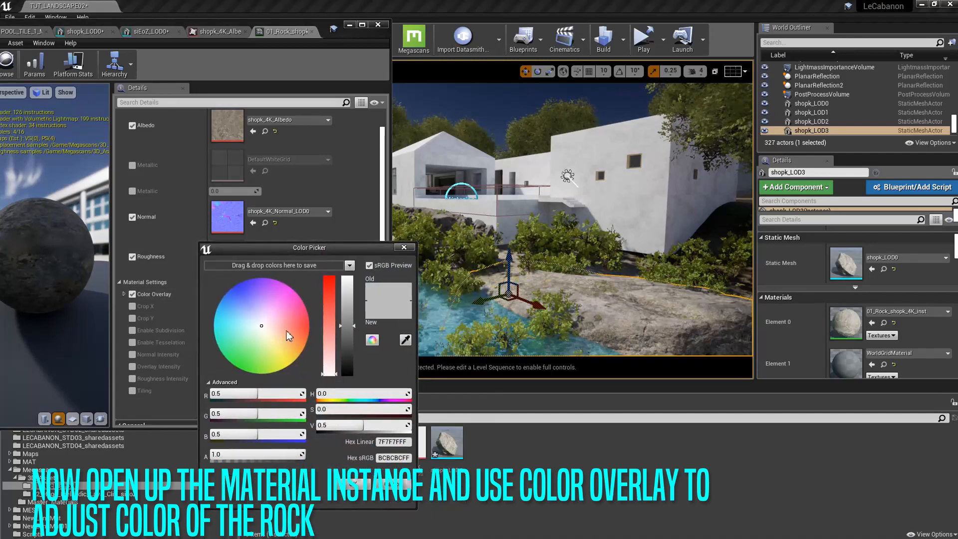
{"action": "left_click", "coordinate": [292, 327]}
{"action": "left_click_drag", "start_coordinate": [292, 327], "coordinate": [270, 299]}
{"action": "left_click", "coordinate": [324, 351]}
{"action": "left_click", "coordinate": [259, 326]}
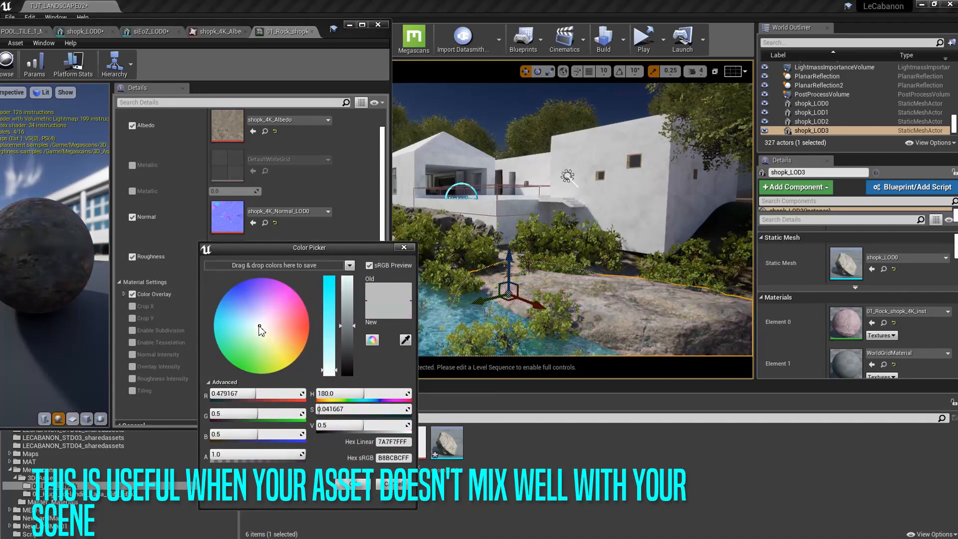
{"action": "mouse_move", "coordinate": [330, 313]}
{"action": "left_mouse_down"}
{"action": "mouse_move", "coordinate": [330, 295]}
{"action": "mouse_move", "coordinate": [330, 370]}
{"action": "left_mouse_up"}
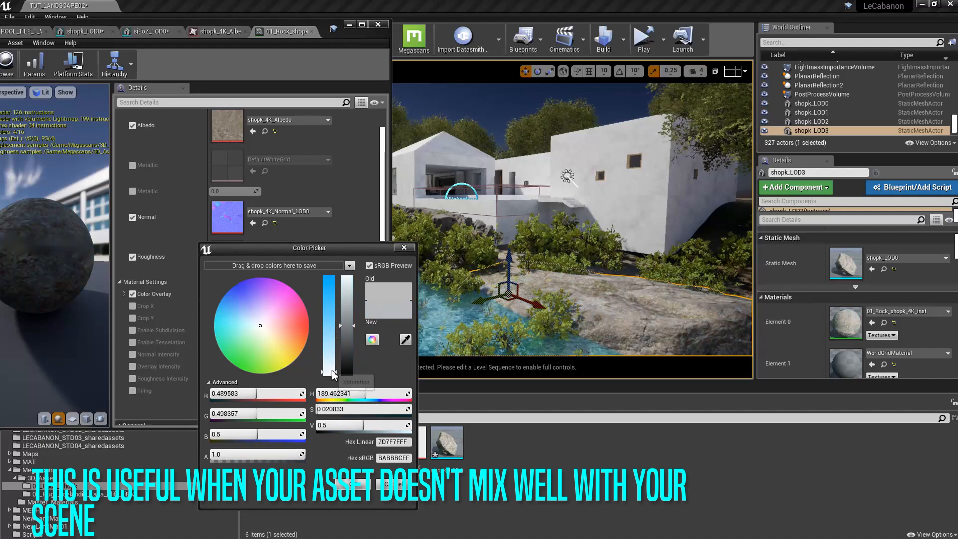
Darken the Color Overlay to a neutral grey with saturation 0 and value 0.364583, accept it and move the material window away
{"action": "left_click", "coordinate": [352, 341]}
{"action": "mouse_move", "coordinate": [352, 341]}
{"action": "left_mouse_down"}
{"action": "mouse_move", "coordinate": [352, 369]}
{"action": "mouse_move", "coordinate": [341, 258]}
{"action": "mouse_move", "coordinate": [356, 379]}
{"action": "mouse_move", "coordinate": [358, 336]}
{"action": "mouse_move", "coordinate": [358, 349]}
{"action": "left_mouse_up"}
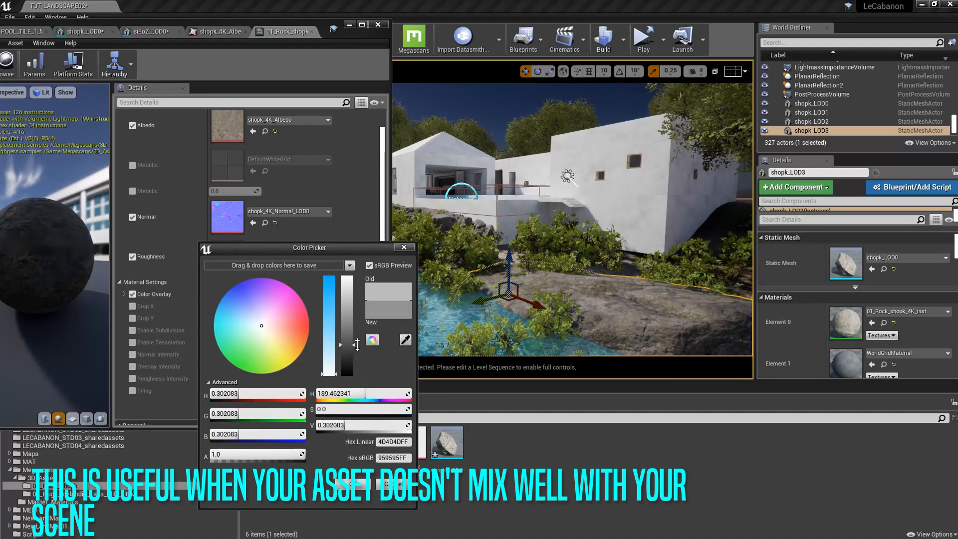
{"action": "left_click", "coordinate": [263, 327]}
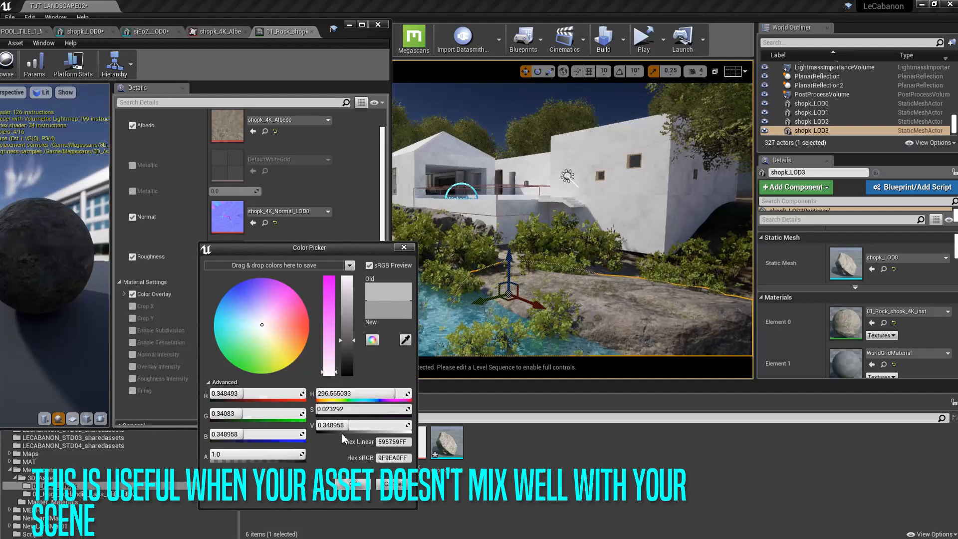
{"action": "left_click_drag", "start_coordinate": [322, 373], "coordinate": [322, 381]}
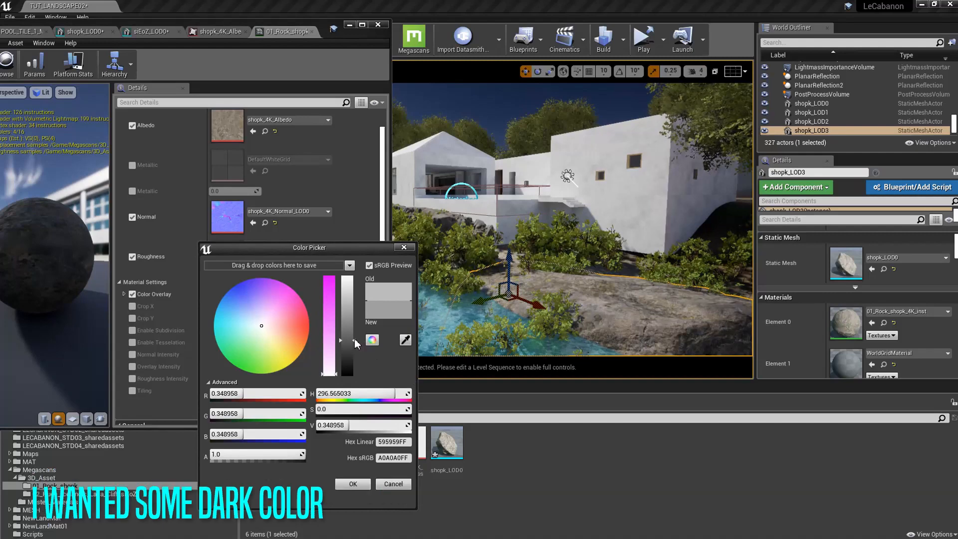
{"action": "mouse_move", "coordinate": [353, 341]}
{"action": "left_mouse_down"}
{"action": "mouse_move", "coordinate": [353, 320]}
{"action": "mouse_move", "coordinate": [353, 354]}
{"action": "mouse_move", "coordinate": [355, 274]}
{"action": "mouse_move", "coordinate": [356, 349]}
{"action": "mouse_move", "coordinate": [358, 339]}
{"action": "left_mouse_up"}
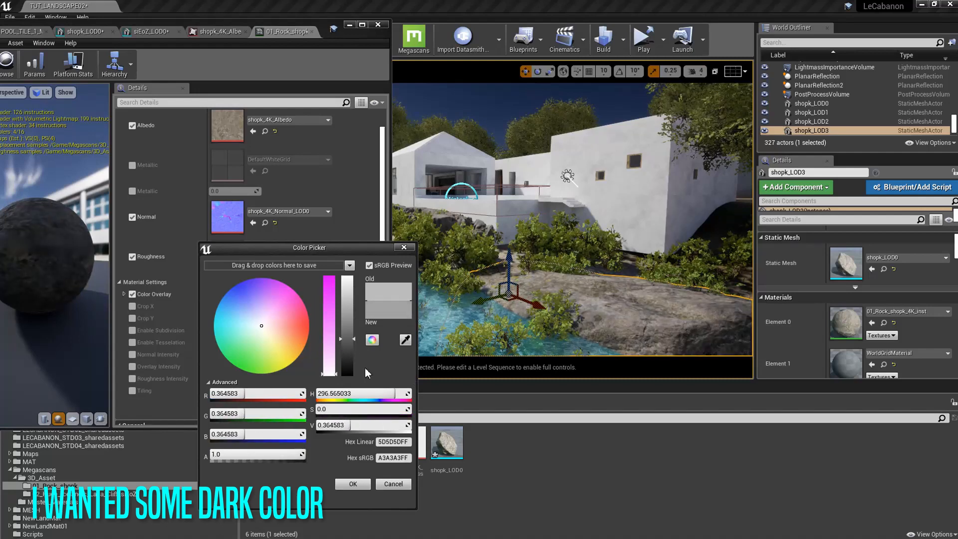
{"action": "left_click", "coordinate": [355, 485]}
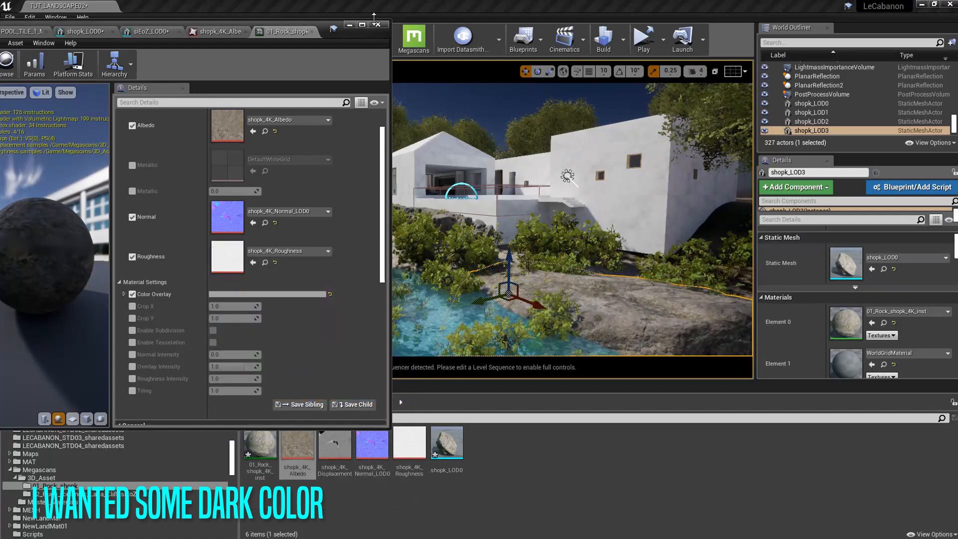
{"action": "left_click_drag", "start_coordinate": [288, 23], "coordinate": [307, 50]}
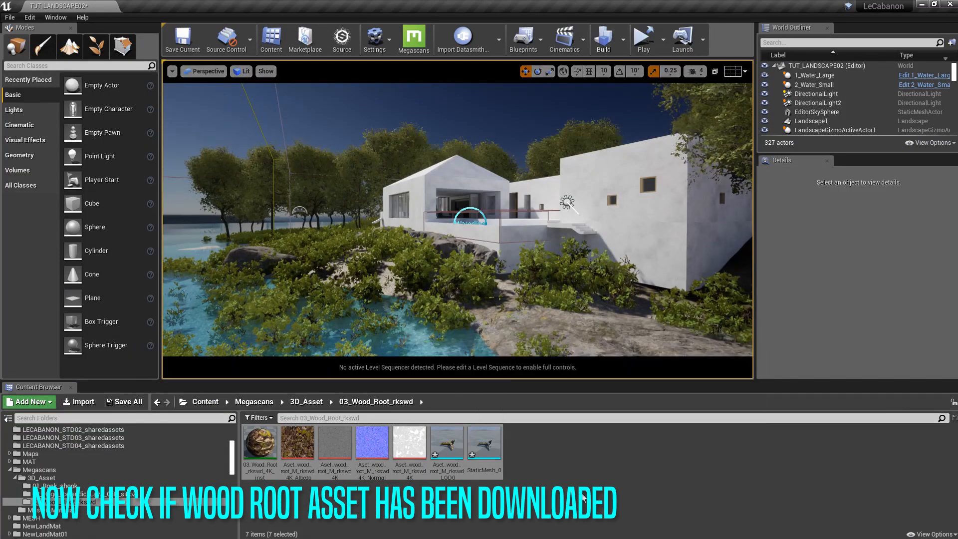
Place the Aset_wood_root_M_rkswd_LOD0 mesh on the large shoreline rock and raise it above the surface
{"action": "left_click", "coordinate": [449, 443]}
{"action": "left_click_drag", "start_coordinate": [442, 442], "coordinate": [506, 325]}
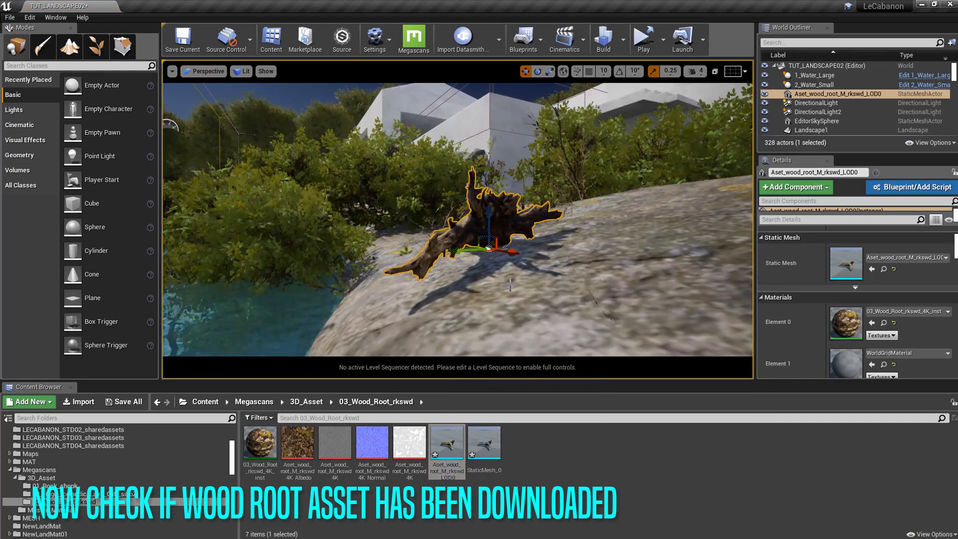
{"action": "left_click_drag", "start_coordinate": [489, 220], "coordinate": [489, 152]}
{"action": "mouse_move", "coordinate": [490, 152]}
{"action": "right_mouse_down"}
{"action": "mouse_move", "coordinate": [549, 144]}
{"action": "mouse_move", "coordinate": [379, 144]}
{"action": "mouse_move", "coordinate": [505, 149]}
{"action": "right_mouse_up"}
{"action": "mouse_move", "coordinate": [434, 166]}
{"action": "right_mouse_down"}
{"action": "mouse_move", "coordinate": [379, 168]}
{"action": "mouse_move", "coordinate": [489, 240]}
{"action": "mouse_move", "coordinate": [445, 175]}
{"action": "right_mouse_up"}
Scale the wood root up uniformly to fallen-tree size and move it off the rock along the water's edge
{"action": "key", "text": "r"}
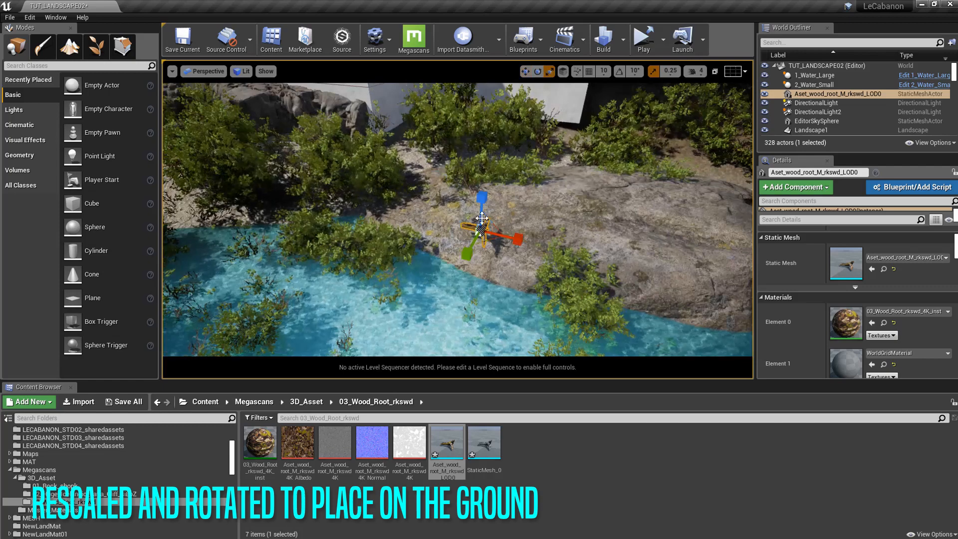
{"action": "left_click_drag", "start_coordinate": [481, 218], "coordinate": [503, 214]}
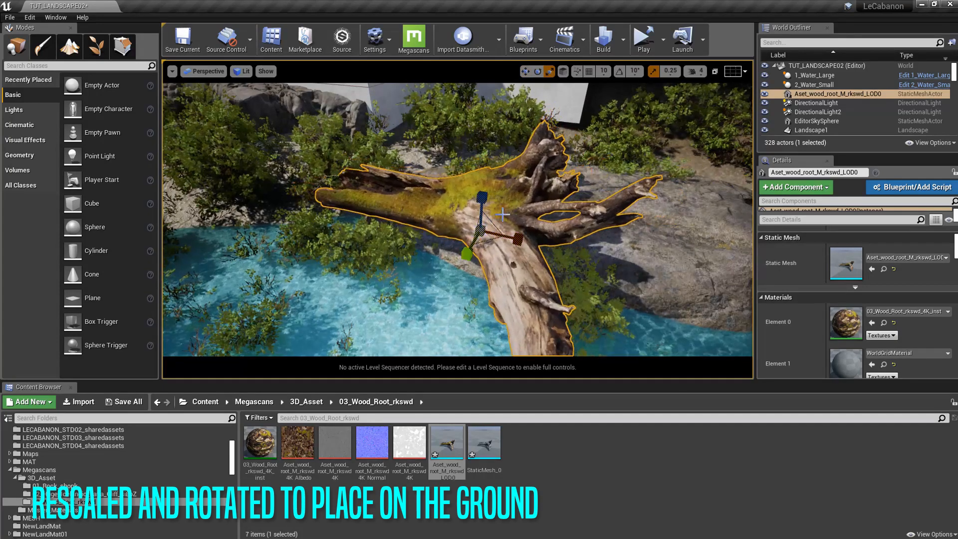
{"action": "key", "text": "w"}
{"action": "right_click_drag", "start_coordinate": [502, 214], "coordinate": [497, 204]}
{"action": "left_click_drag", "start_coordinate": [517, 190], "coordinate": [297, 177]}
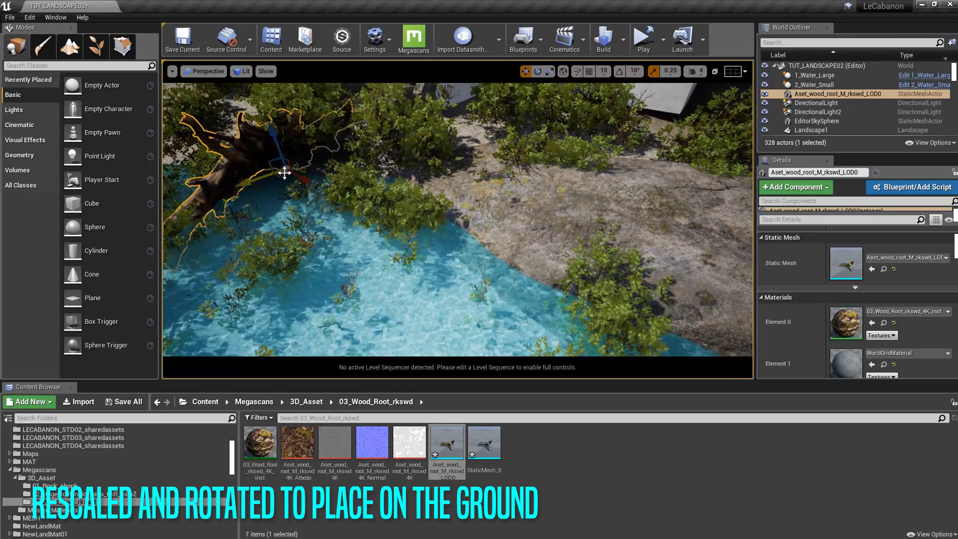
Rotate the wood root and position it across the bank with its trunk on the sand and its roots over the water
{"action": "key", "text": "f"}
{"action": "mouse_move", "coordinate": [290, 167]}
{"action": "right_mouse_down"}
{"action": "mouse_move", "coordinate": [379, 170]}
{"action": "mouse_move", "coordinate": [289, 167]}
{"action": "right_mouse_up"}
{"action": "key", "text": "e"}
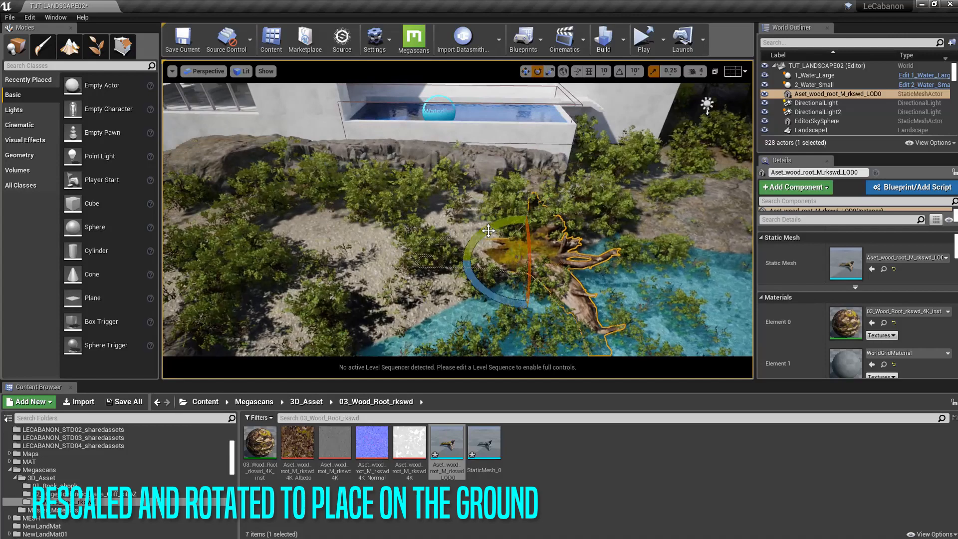
{"action": "left_click_drag", "start_coordinate": [486, 229], "coordinate": [459, 255]}
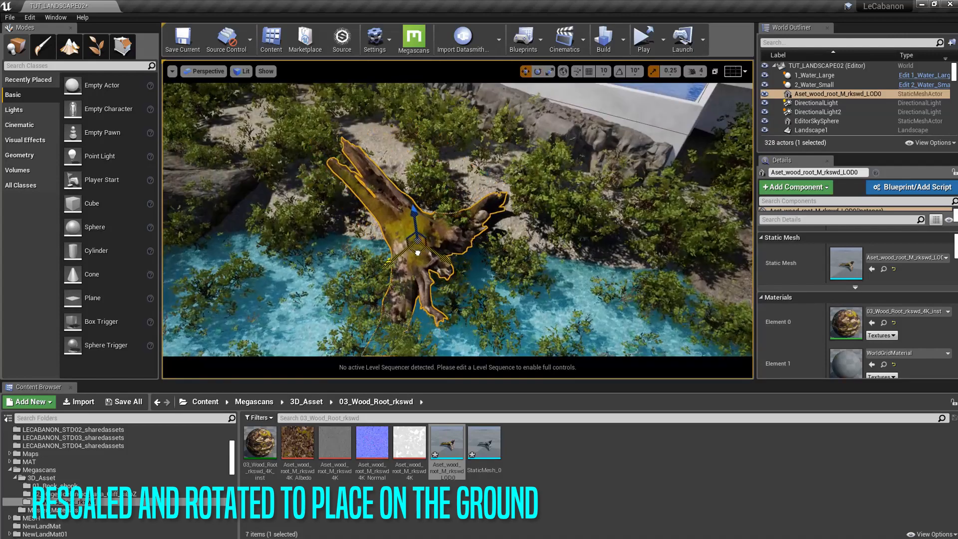
{"action": "key", "text": "Escape"}
Remove bushes around the wood root by selecting individual instances with the Foliage tool
{"action": "right_click_drag", "start_coordinate": [464, 289], "coordinate": [462, 185]}
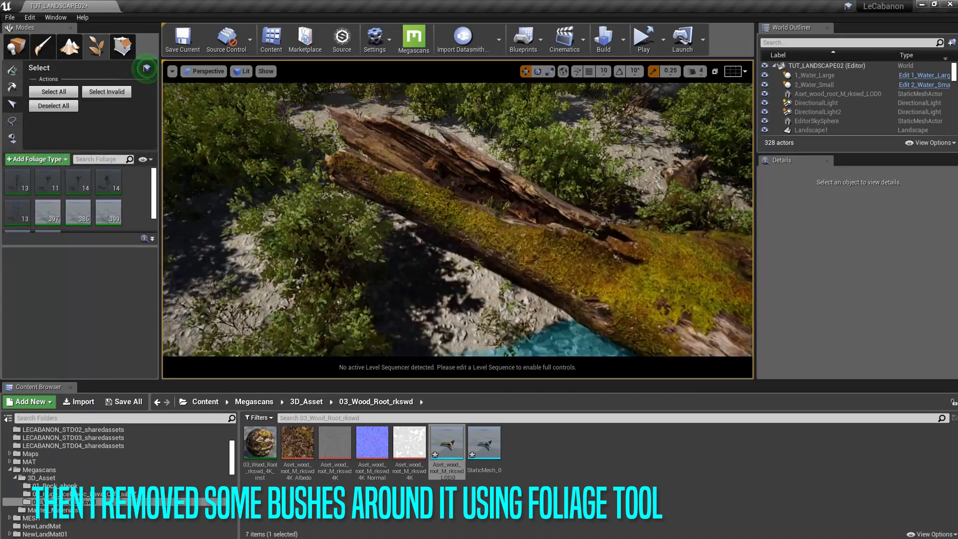
{"action": "right_click_drag", "start_coordinate": [457, 220], "coordinate": [459, 247]}
{"action": "left_click", "coordinate": [479, 195]}
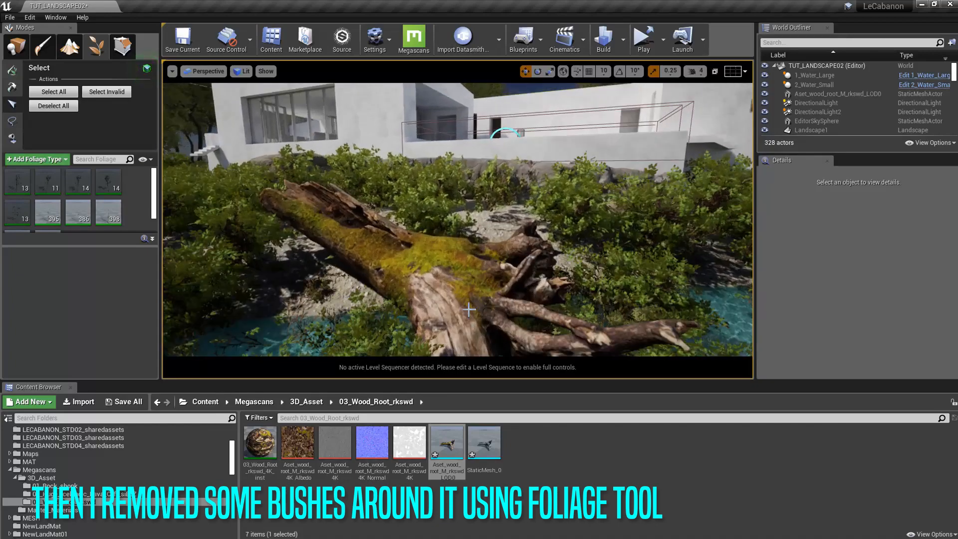
{"action": "right_click_drag", "start_coordinate": [469, 309], "coordinate": [469, 295]}
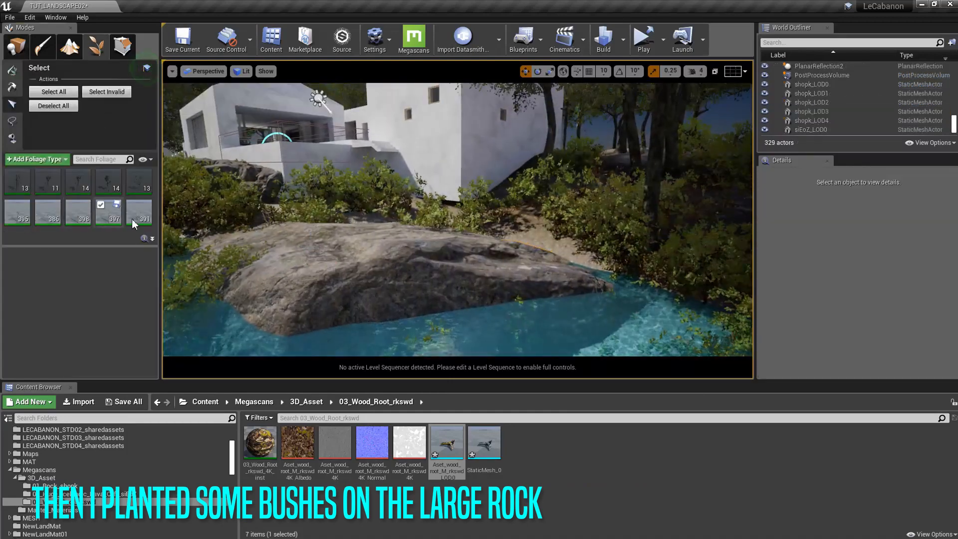
Activate the Bush_Desktop foliage types for painting in the foliage palette
{"action": "left_click", "coordinate": [140, 214]}
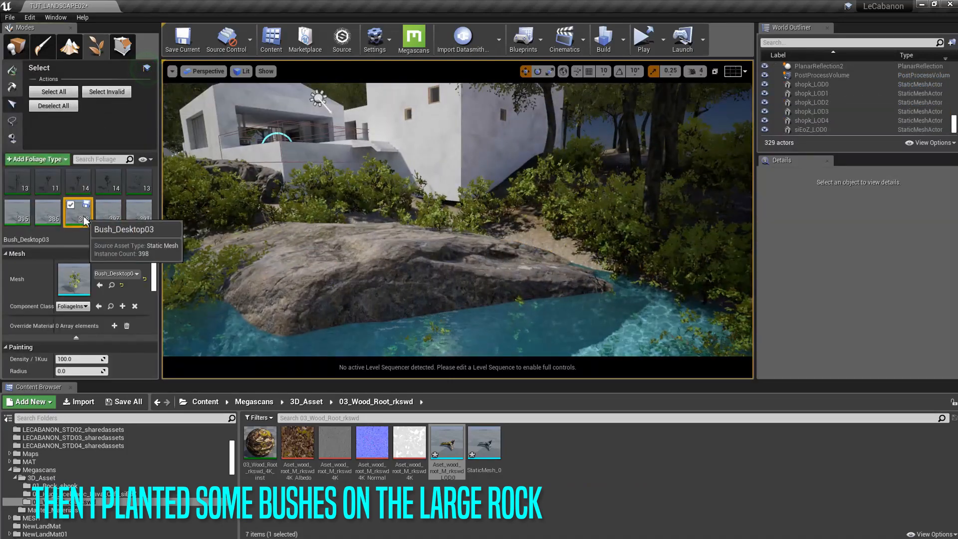
{"action": "left_click", "coordinate": [25, 204]}
{"action": "key", "text": "Escape"}
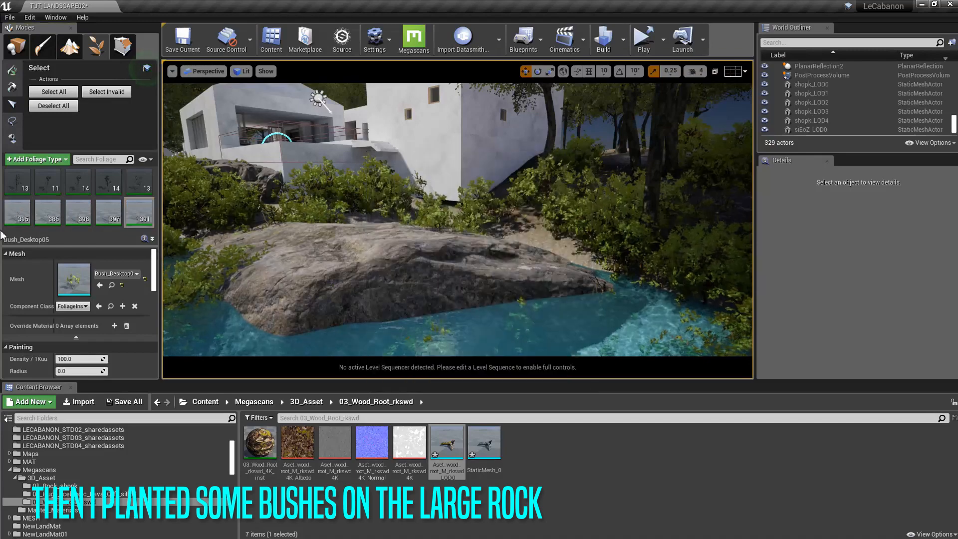
{"action": "left_click", "coordinate": [10, 205]}
{"action": "left_click", "coordinate": [40, 205]}
{"action": "left_click", "coordinate": [70, 205]}
{"action": "left_click", "coordinate": [101, 205]}
{"action": "right_click_drag", "start_coordinate": [214, 265], "coordinate": [185, 242]}
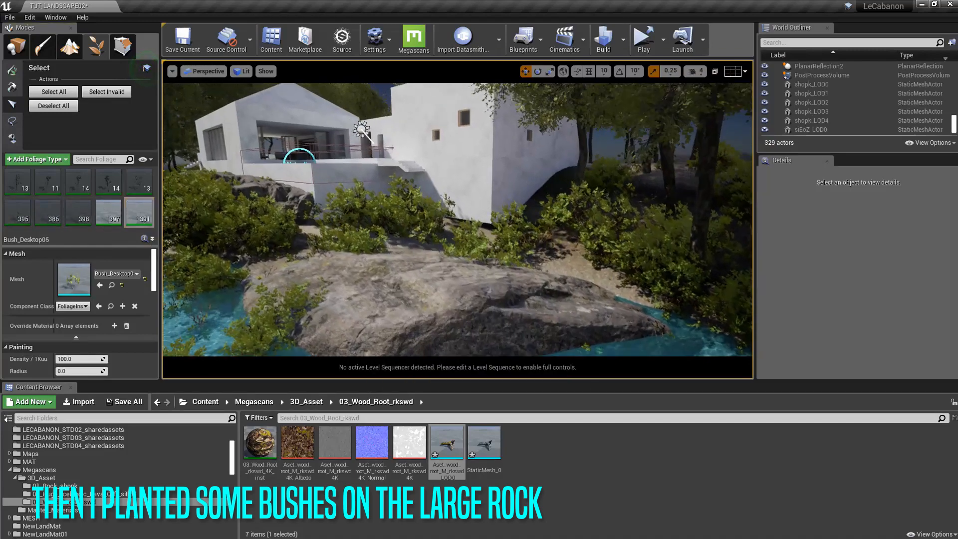
Paint bushes over the large shoreline rock with a brush size of about 88 and 0.1 paint density, filtering to static meshes
{"action": "left_click", "coordinate": [12, 70]}
{"action": "left_click", "coordinate": [482, 295]}
{"action": "right_click_drag", "start_coordinate": [481, 295], "coordinate": [484, 256]}
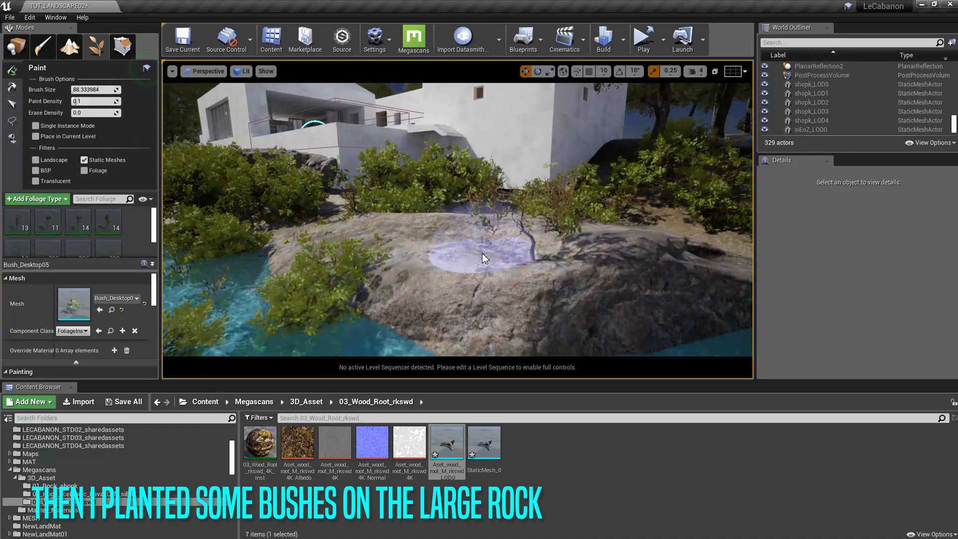
{"action": "mouse_move", "coordinate": [385, 268]}
{"action": "right_mouse_down"}
{"action": "mouse_move", "coordinate": [354, 202]}
{"action": "mouse_move", "coordinate": [549, 200]}
{"action": "right_mouse_up"}
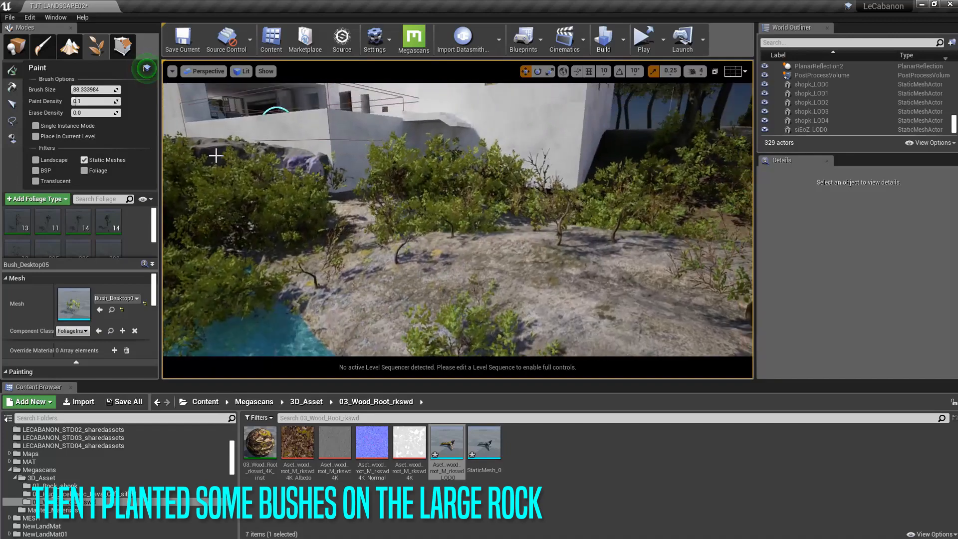
{"action": "left_click", "coordinate": [12, 104]}
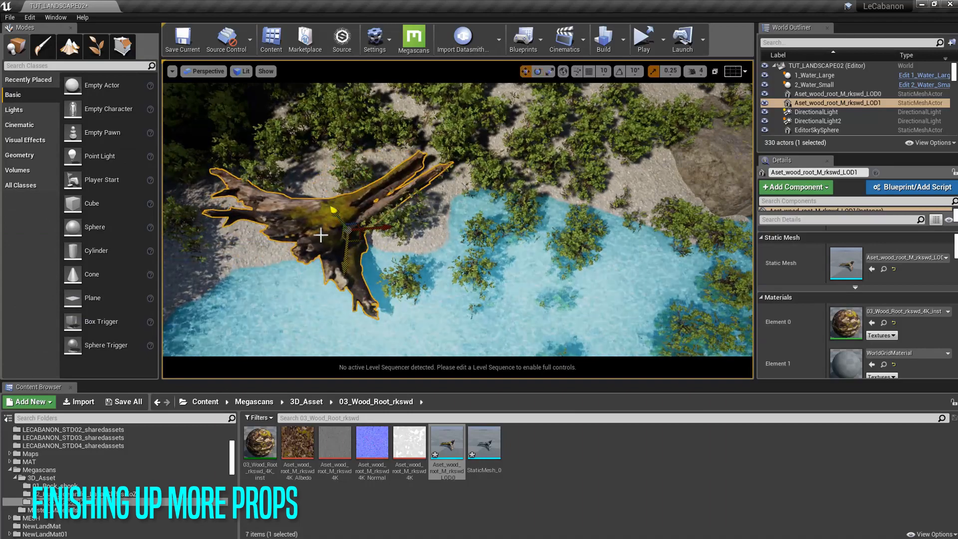
Duplicate the shopk shoreline rock and place the copy in the water near the sandbank
{"action": "right_click_drag", "start_coordinate": [321, 235], "coordinate": [462, 220]}
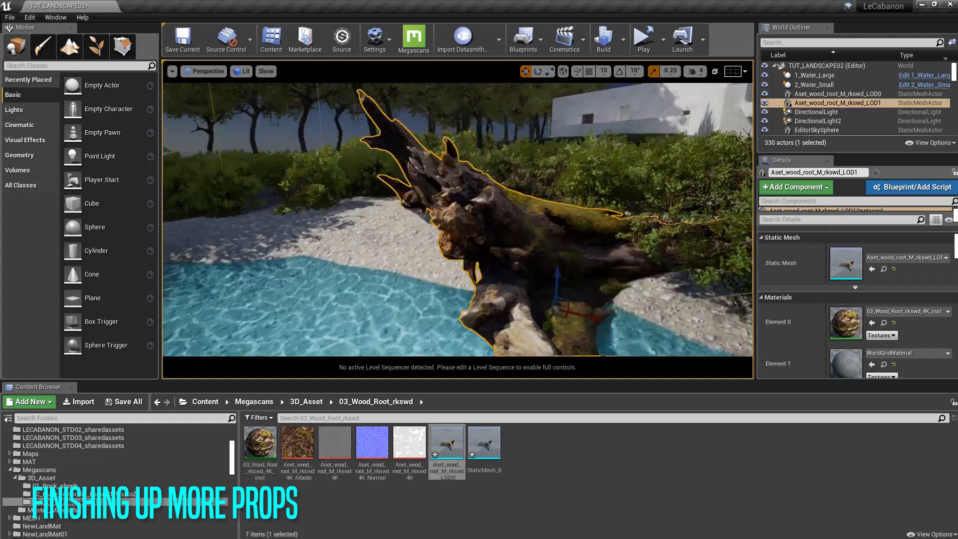
{"action": "left_click", "coordinate": [815, 75]}
{"action": "scroll", "coordinate": [814, 95], "scroll_direction": "down", "scroll_amount": 1}
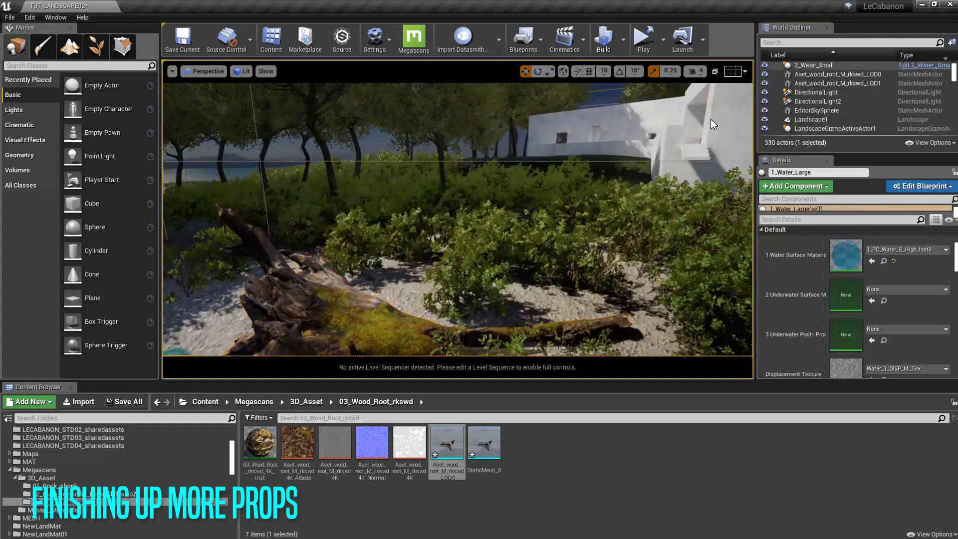
{"action": "right_click_drag", "start_coordinate": [713, 124], "coordinate": [545, 175]}
{"action": "right_click_drag", "start_coordinate": [463, 220], "coordinate": [544, 209]}
{"action": "left_click", "coordinate": [595, 260]}
{"action": "left_click_drag", "start_coordinate": [563, 247], "coordinate": [346, 282], "text": "alt"}
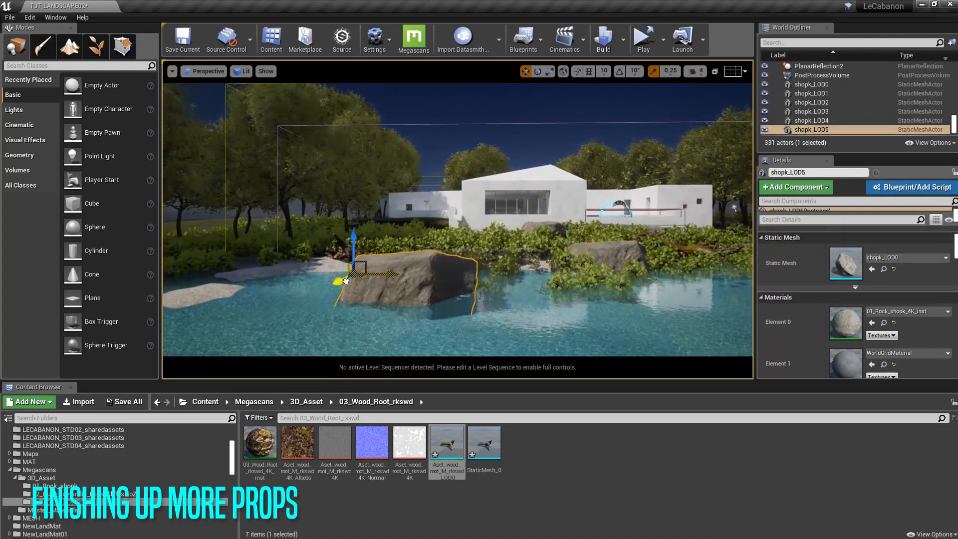
Rotate the duplicated rock to show a different side and move it over the sandbank
{"action": "key", "text": "e"}
{"action": "left_click_drag", "start_coordinate": [255, 276], "coordinate": [279, 280]}
{"action": "middle_click_drag", "start_coordinate": [280, 280], "coordinate": [252, 277]}
{"action": "key", "text": "w"}
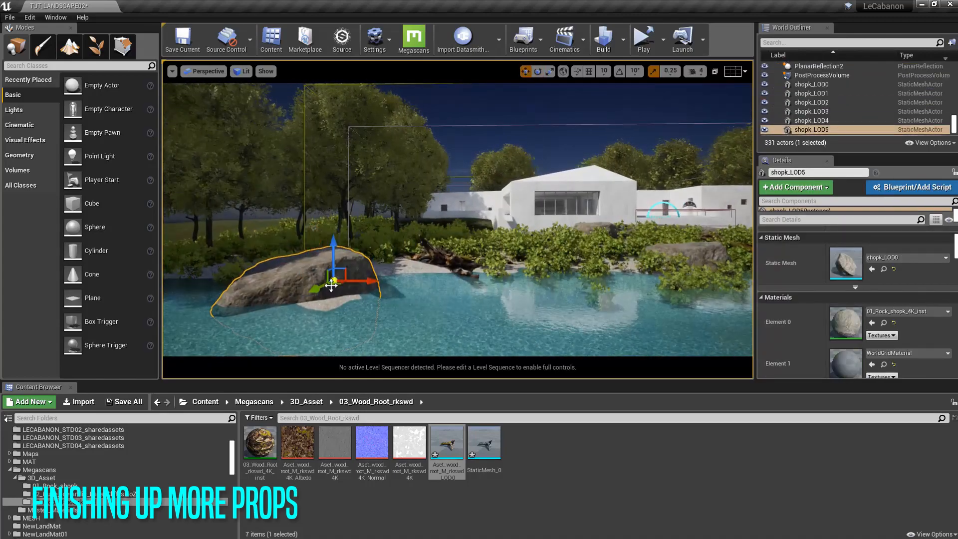
Tilt the duplicated rock further and shift it so its base sits partly submerged at the water's edge
{"action": "key", "text": "e"}
{"action": "left_click_drag", "start_coordinate": [316, 243], "coordinate": [301, 311]}
{"action": "left_click_drag", "start_coordinate": [352, 272], "coordinate": [341, 280]}
{"action": "key", "text": "w"}
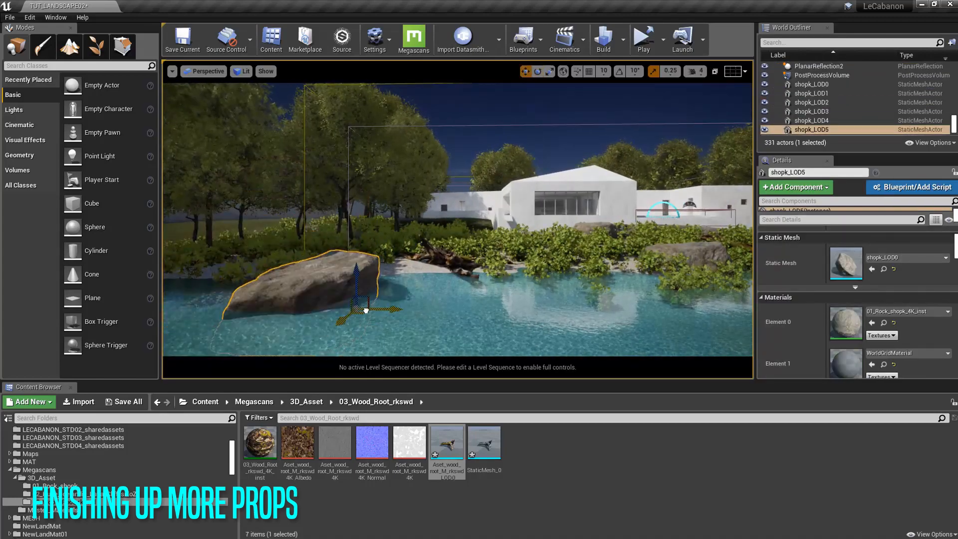
{"action": "left_click_drag", "start_coordinate": [366, 311], "coordinate": [344, 319]}
{"action": "right_click_drag", "start_coordinate": [344, 319], "coordinate": [329, 300]}
Duplicate the rock again as a smaller boulder beside it in the shallow water, scaled down and rotated to vary its shape
{"action": "left_click_drag", "start_coordinate": [329, 300], "coordinate": [443, 278], "text": "alt"}
{"action": "key", "text": "r"}
{"action": "key", "text": "w"}
{"action": "key", "text": "e"}
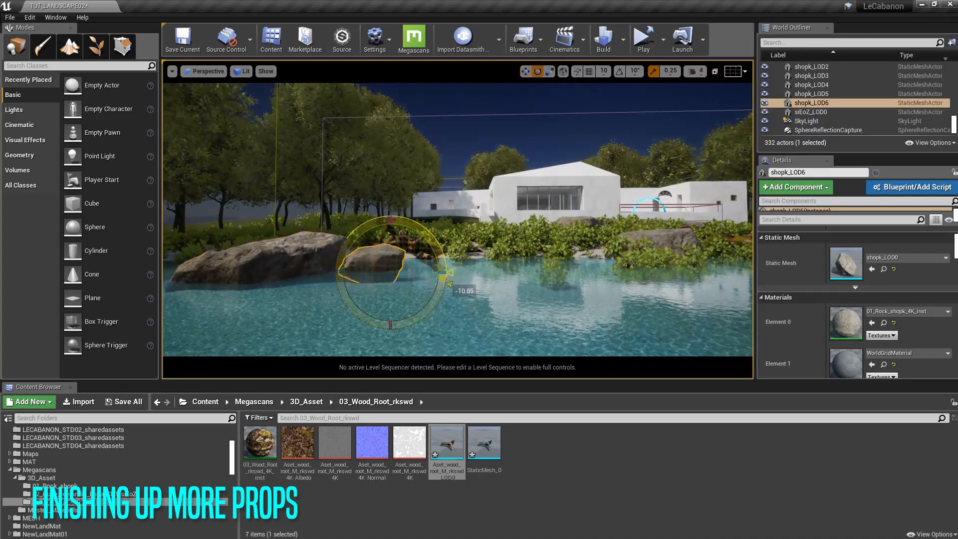
{"action": "key", "text": "Escape"}
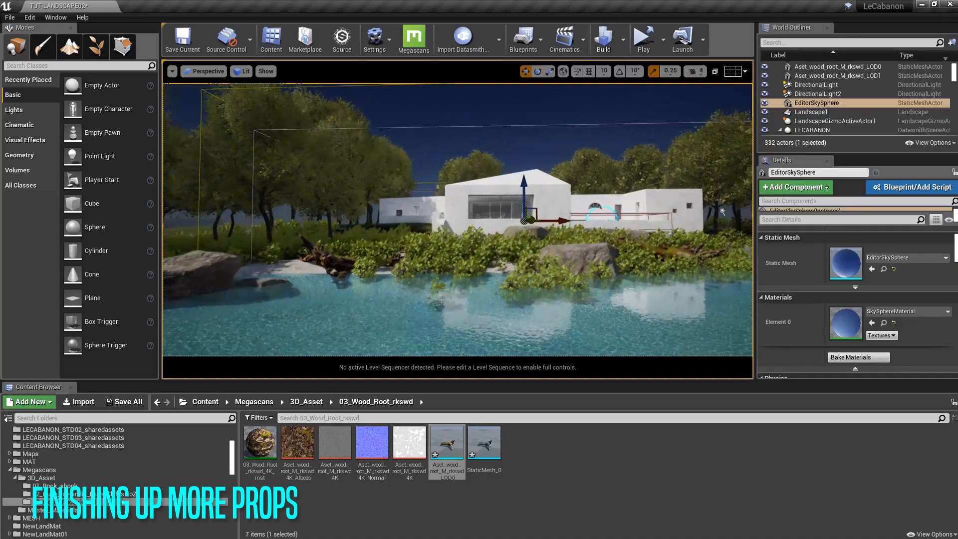
Clear the selection, switch the viewport to Immersive Mode and review the dressed shoreline and house full screen
{"action": "left_click", "coordinate": [414, 257]}
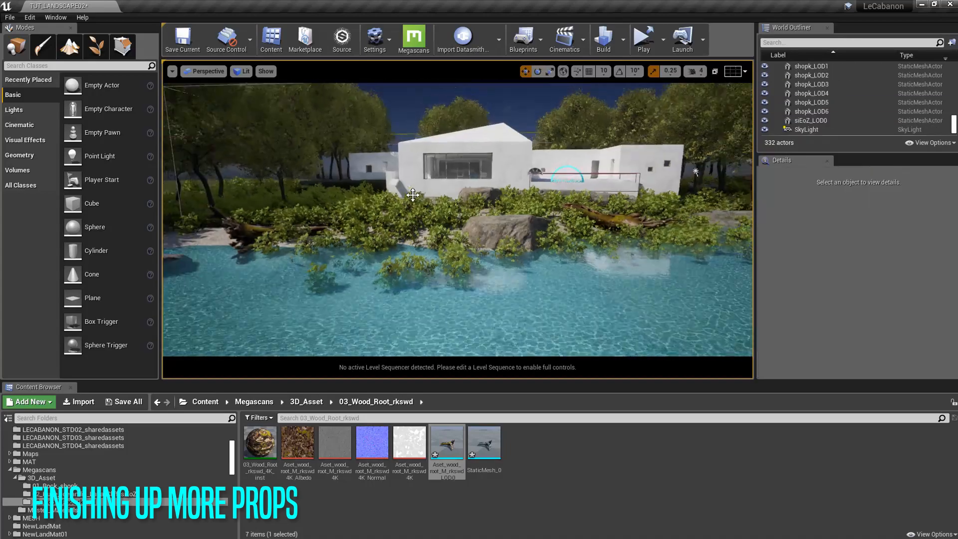
{"action": "left_click", "coordinate": [172, 71]}
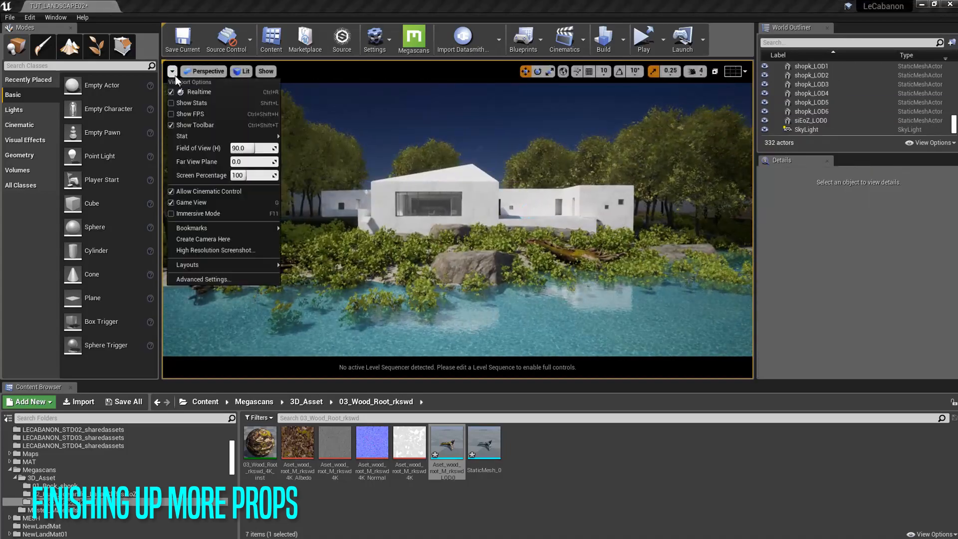
{"action": "left_click", "coordinate": [198, 213]}
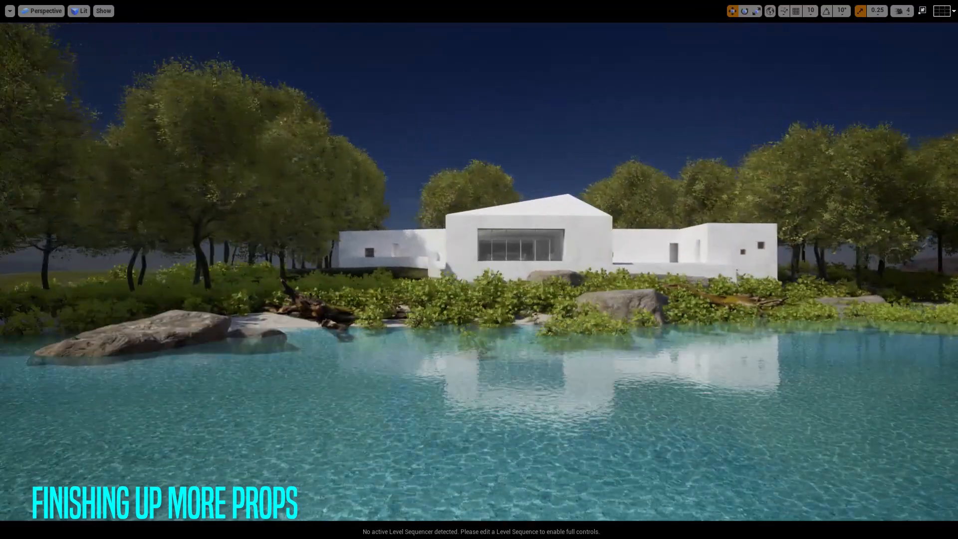
{"action": "right_click_drag", "start_coordinate": [737, 272], "coordinate": [644, 357]}
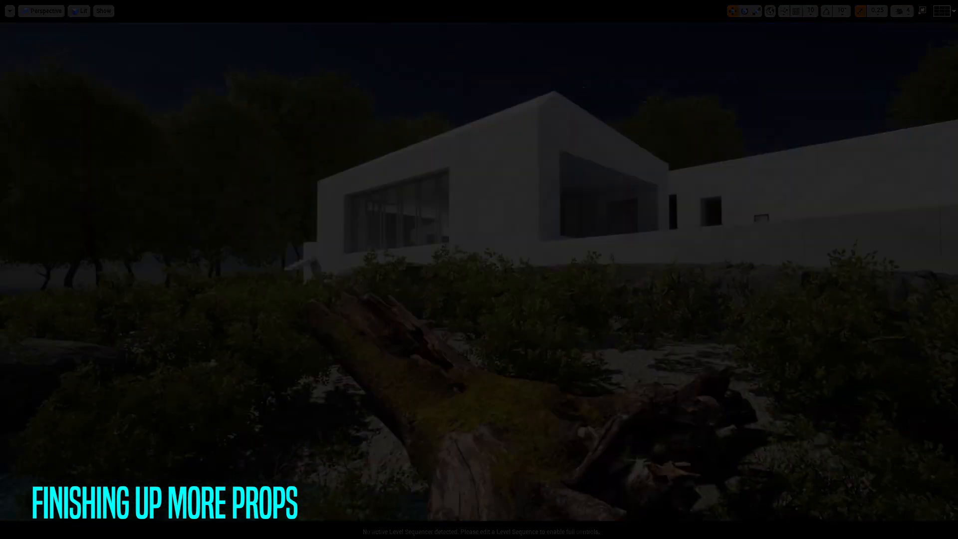